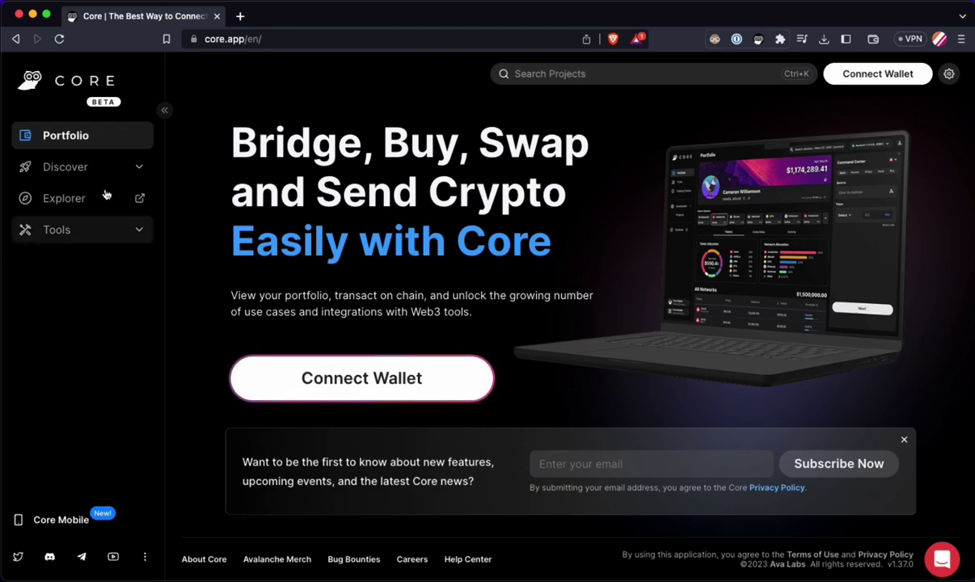
Browse the Discover page of Avalanche projects.
{"action": "left_click", "coordinate": [98, 164]}
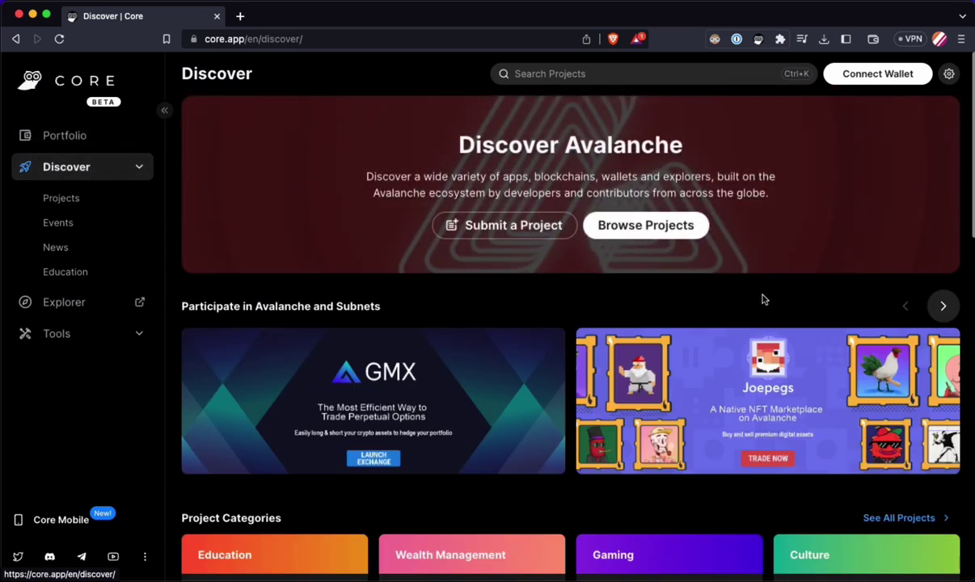
{"action": "scroll", "coordinate": [763, 300], "scroll_direction": "down", "scroll_amount": 2}
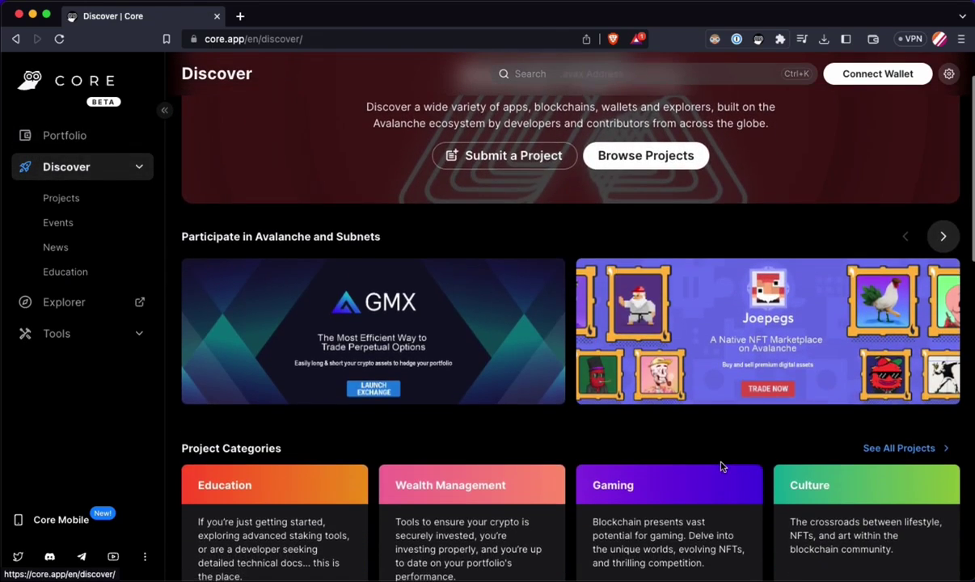
{"action": "scroll", "coordinate": [722, 467], "scroll_direction": "down", "scroll_amount": 6}
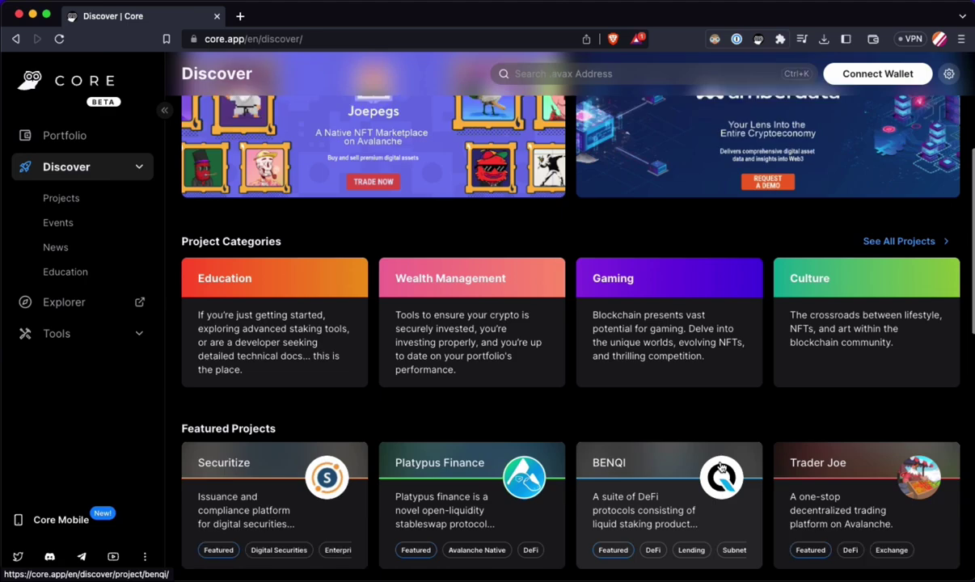
{"action": "scroll", "coordinate": [721, 466], "scroll_direction": "down", "scroll_amount": 2}
{"action": "scroll", "coordinate": [721, 466], "scroll_direction": "down", "scroll_amount": 1}
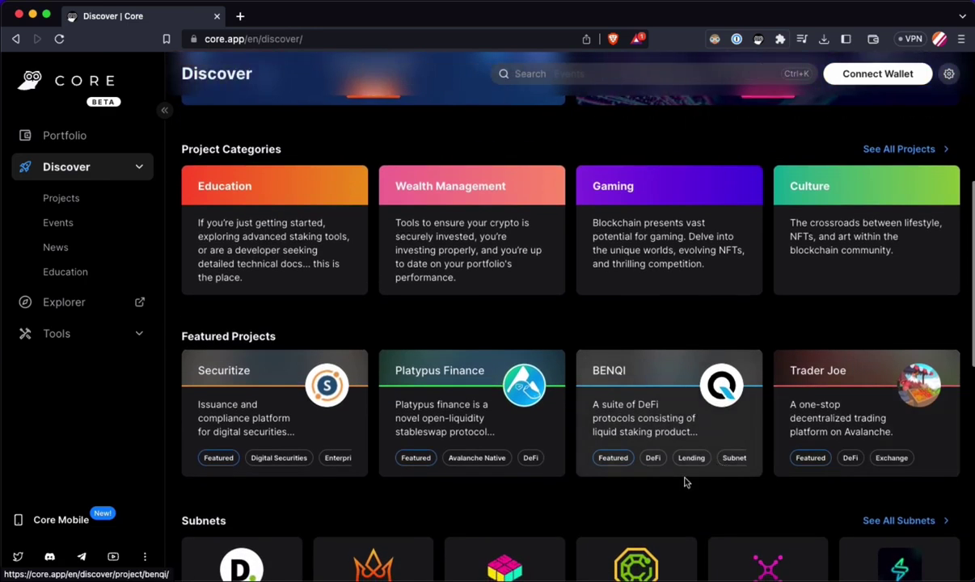
{"action": "scroll", "coordinate": [685, 517], "scroll_direction": "down", "scroll_amount": 5}
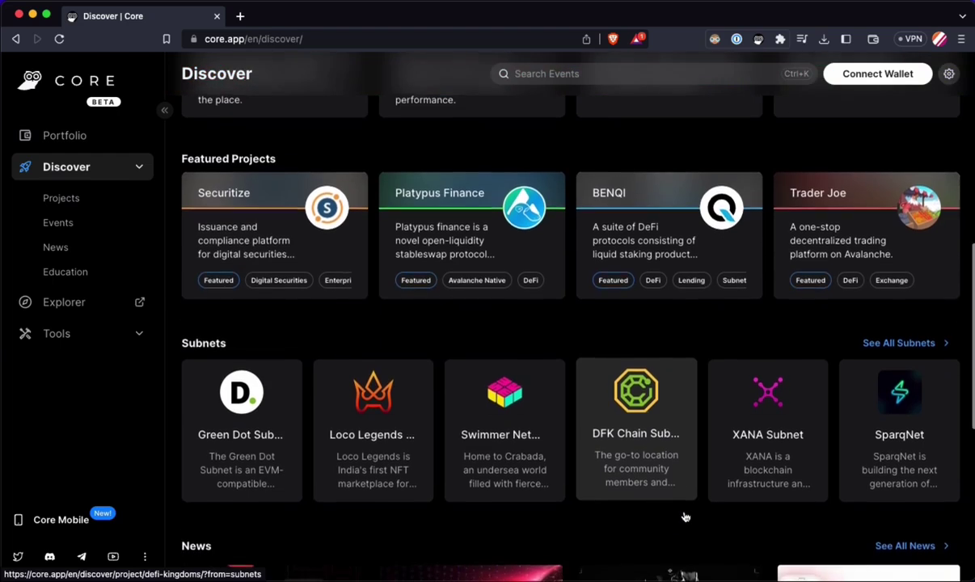
{"action": "scroll", "coordinate": [684, 518], "scroll_direction": "down", "scroll_amount": 7}
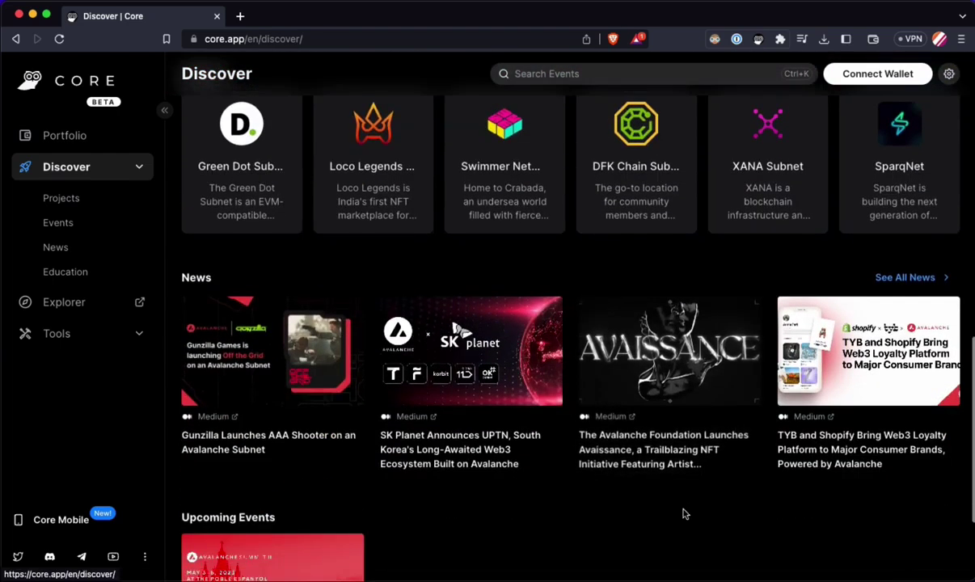
{"action": "scroll", "coordinate": [684, 514], "scroll_direction": "down", "scroll_amount": 3}
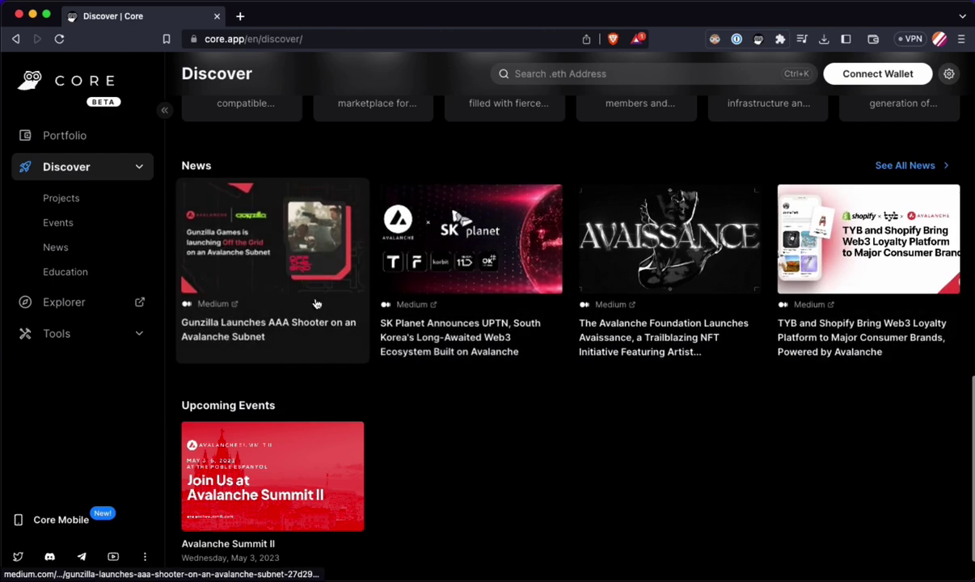
Connect the Core wallet extension from the portfolio page and unlock it with the wallet password.
{"action": "left_click", "coordinate": [95, 135]}
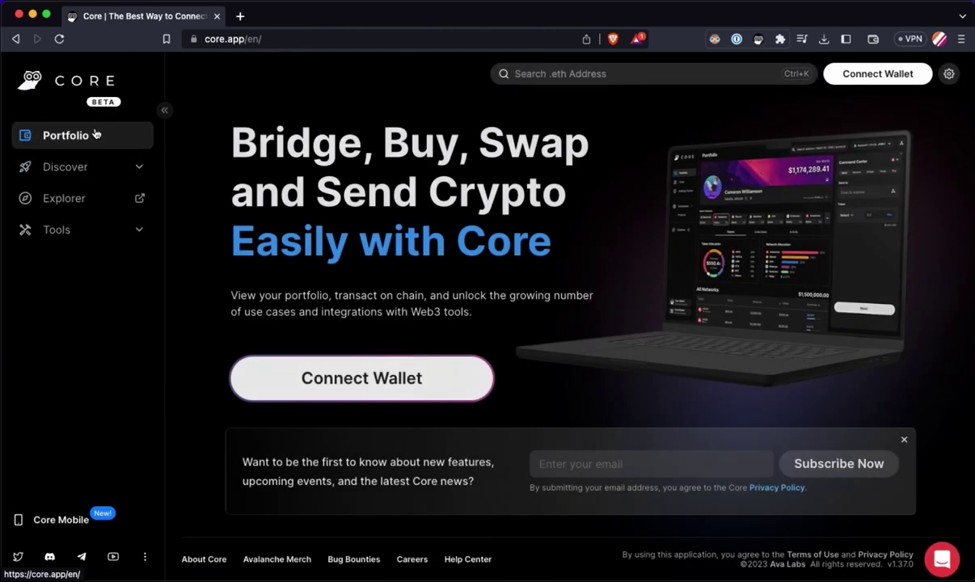
{"action": "left_click", "coordinate": [377, 393]}
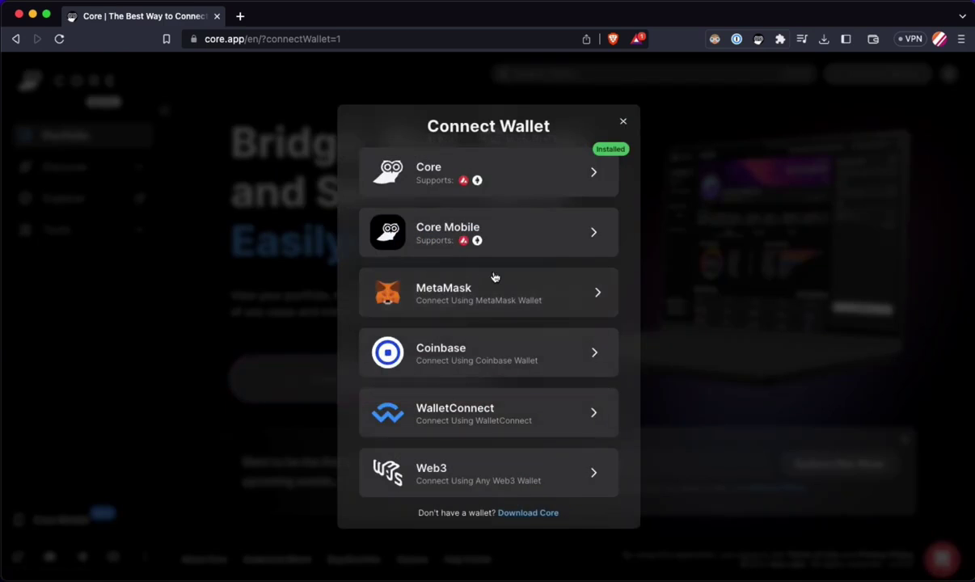
{"action": "left_click", "coordinate": [529, 170]}
{"action": "right_click", "coordinate": [774, 333]}
{"action": "left_click", "coordinate": [800, 434]}
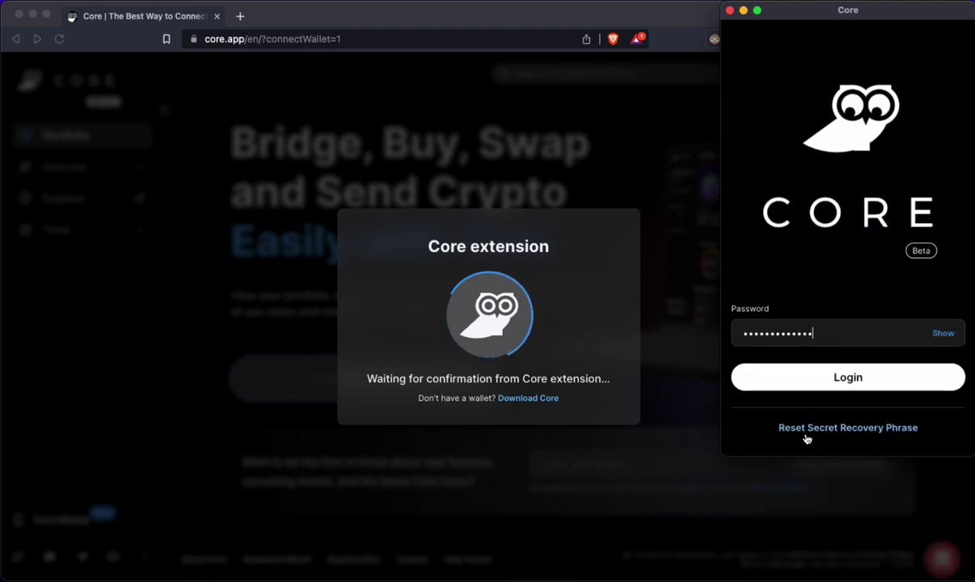
{"action": "left_click", "coordinate": [815, 376]}
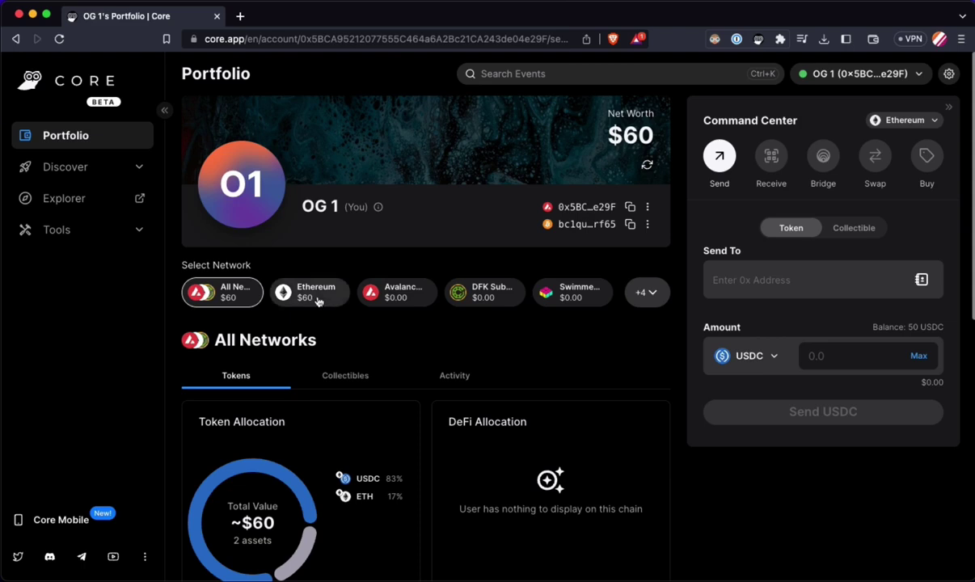
Scroll through the portfolio and inspect the token allocation donut.
{"action": "scroll", "coordinate": [337, 354], "scroll_direction": "down", "scroll_amount": 1}
{"action": "scroll", "coordinate": [336, 358], "scroll_direction": "down", "scroll_amount": 3}
{"action": "mouse_move", "coordinate": [269, 428]}
{"action": "mouse_move", "coordinate": [296, 483]}
{"action": "scroll", "coordinate": [518, 467], "scroll_direction": "down", "scroll_amount": 4}
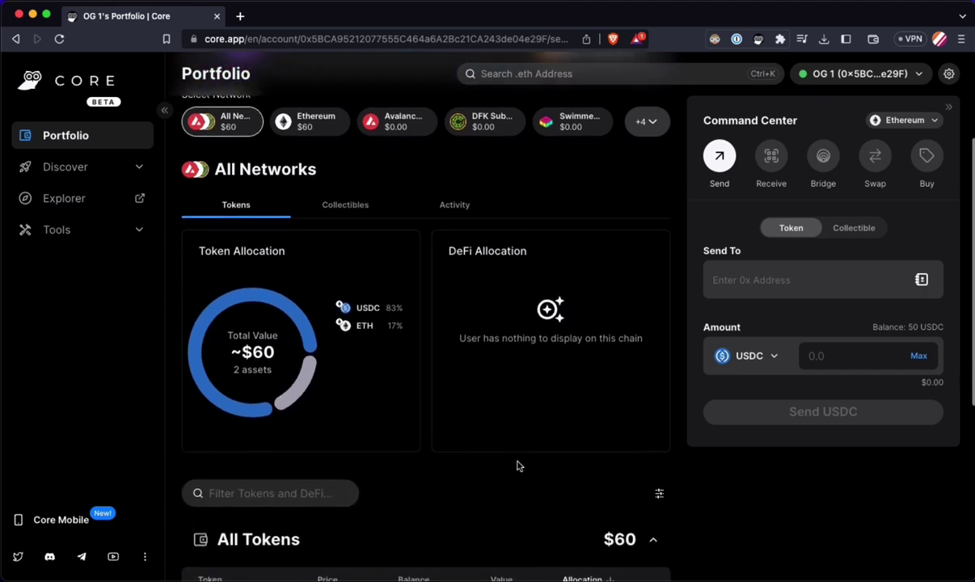
{"action": "scroll", "coordinate": [518, 467], "scroll_direction": "down", "scroll_amount": 3}
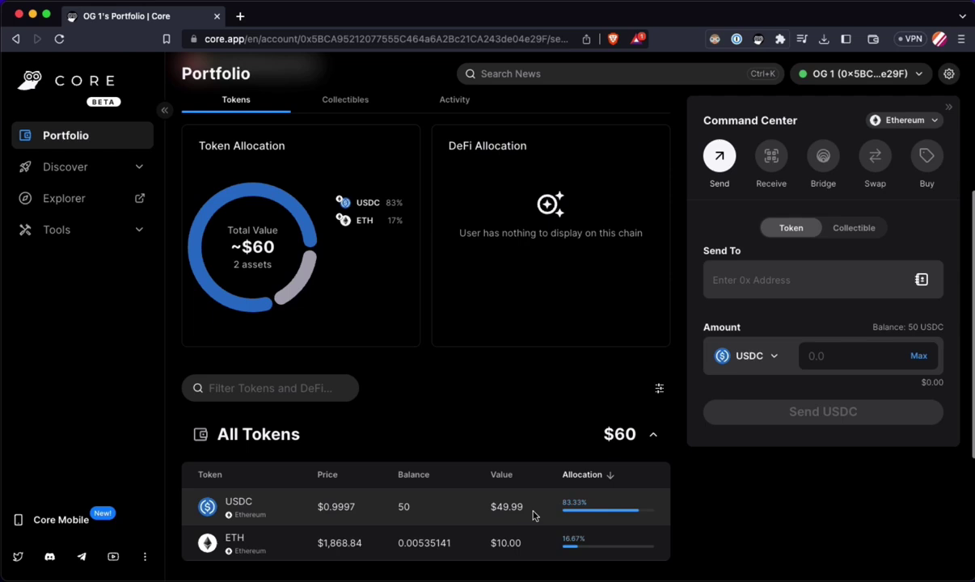
{"action": "scroll", "coordinate": [428, 406], "scroll_direction": "down", "scroll_amount": 1}
{"action": "scroll", "coordinate": [428, 406], "scroll_direction": "up", "scroll_amount": 3}
{"action": "scroll", "coordinate": [428, 405], "scroll_direction": "up", "scroll_amount": 3}
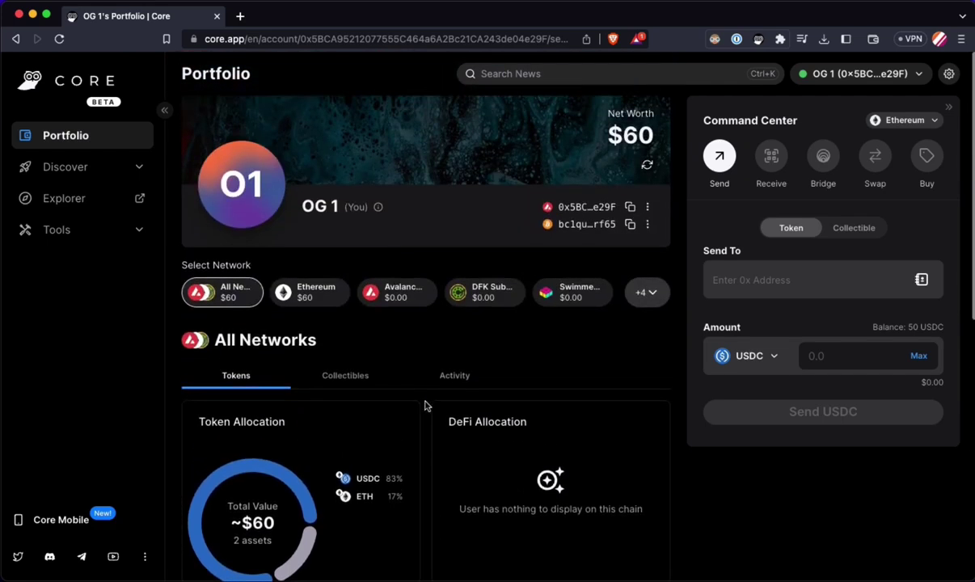
Filter the portfolio to Ethereum, showing about $60 across USDC and ETH.
{"action": "left_click", "coordinate": [307, 298]}
{"action": "scroll", "coordinate": [413, 389], "scroll_direction": "down", "scroll_amount": 2}
{"action": "scroll", "coordinate": [413, 386], "scroll_direction": "down", "scroll_amount": 1}
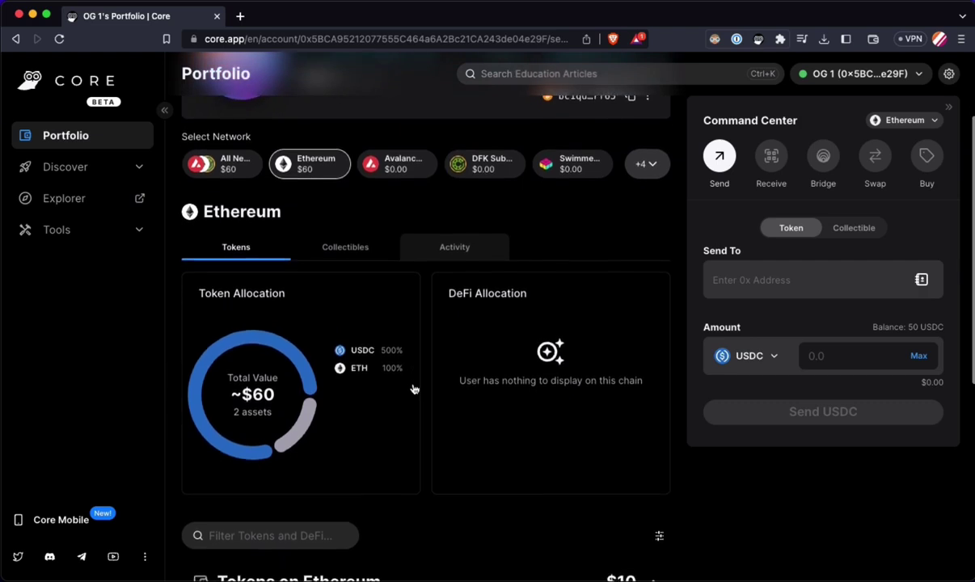
{"action": "scroll", "coordinate": [413, 388], "scroll_direction": "up", "scroll_amount": 3}
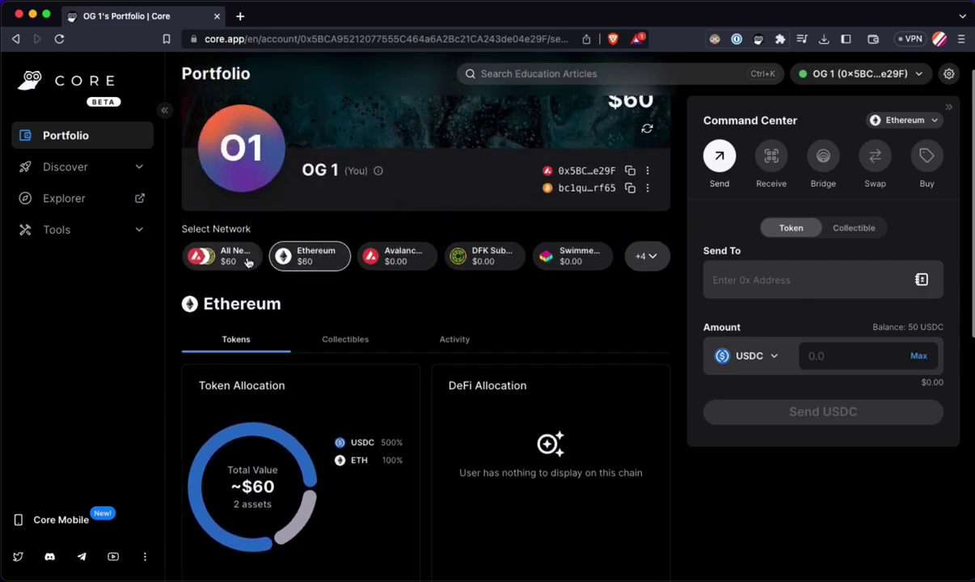
{"action": "scroll", "coordinate": [514, 277], "scroll_direction": "up", "scroll_amount": 1}
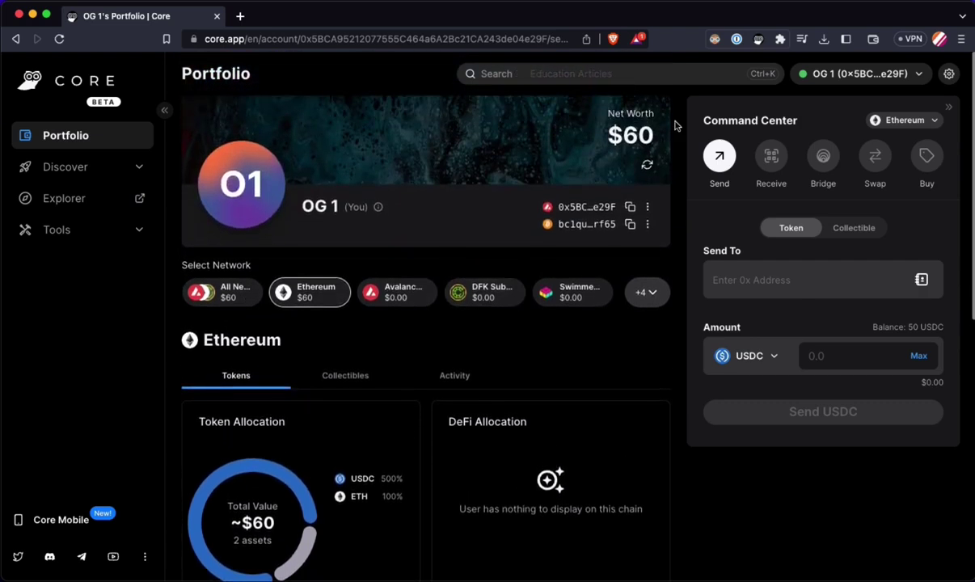
Bridge 50 USD Coin from Ethereum to Avalanche and approve the transaction in the wallet.
{"action": "left_click", "coordinate": [822, 157]}
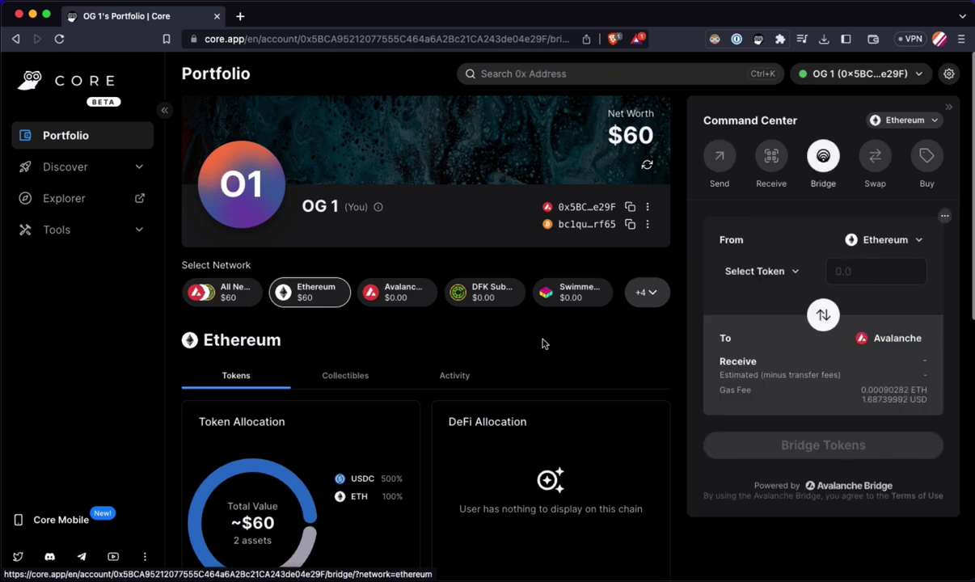
{"action": "left_click", "coordinate": [899, 241]}
{"action": "left_click", "coordinate": [829, 309]}
{"action": "left_click", "coordinate": [786, 275]}
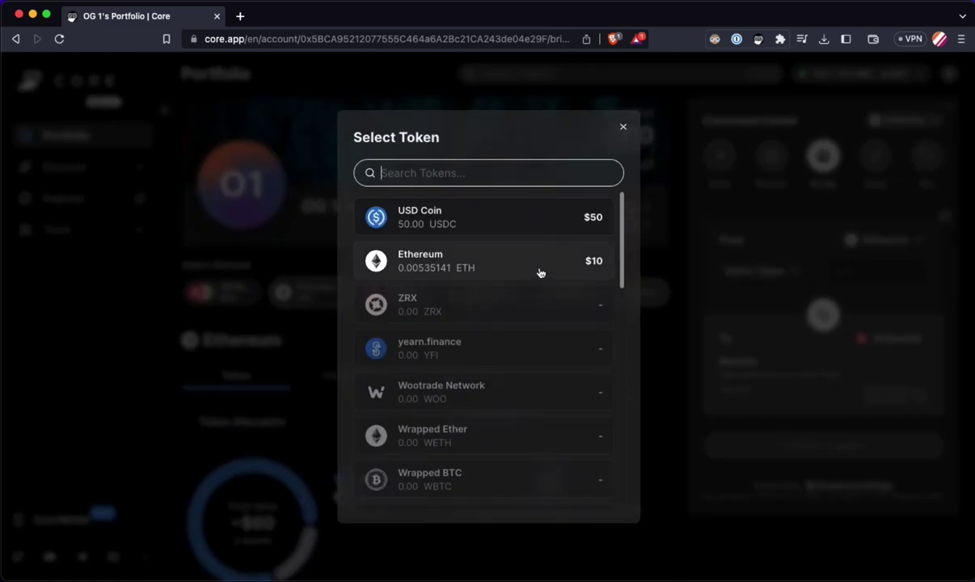
{"action": "left_click", "coordinate": [540, 225]}
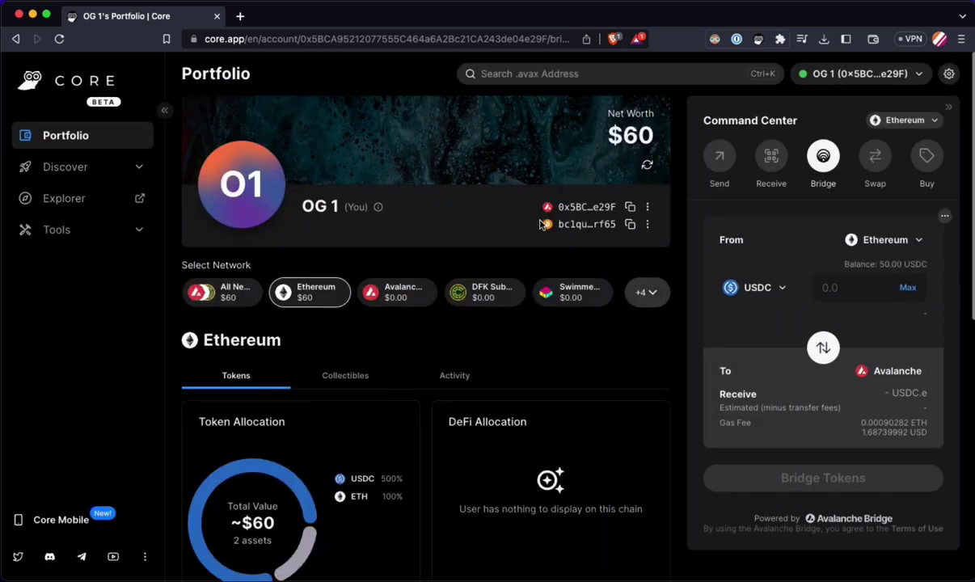
{"action": "left_click", "coordinate": [859, 287]}
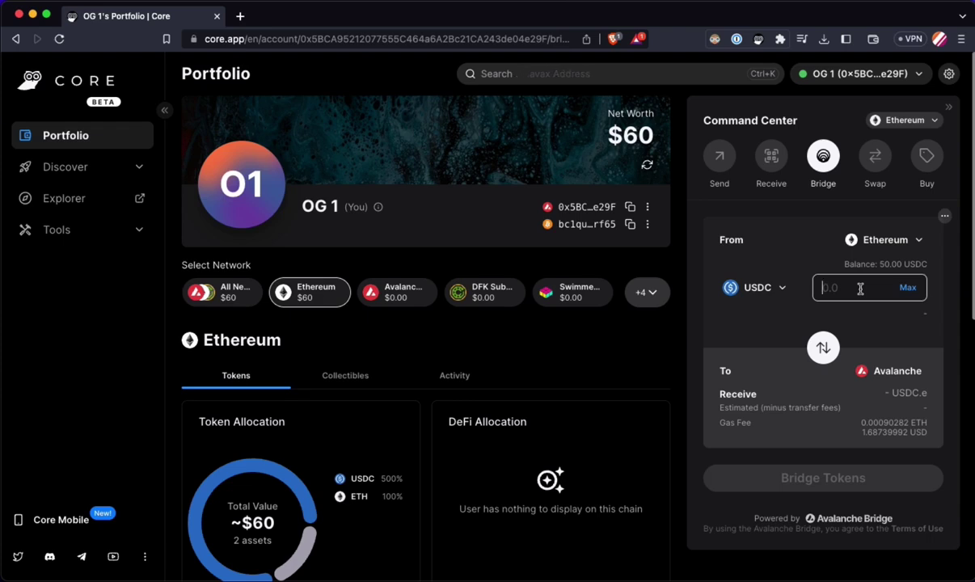
{"action": "type", "text": "50"}
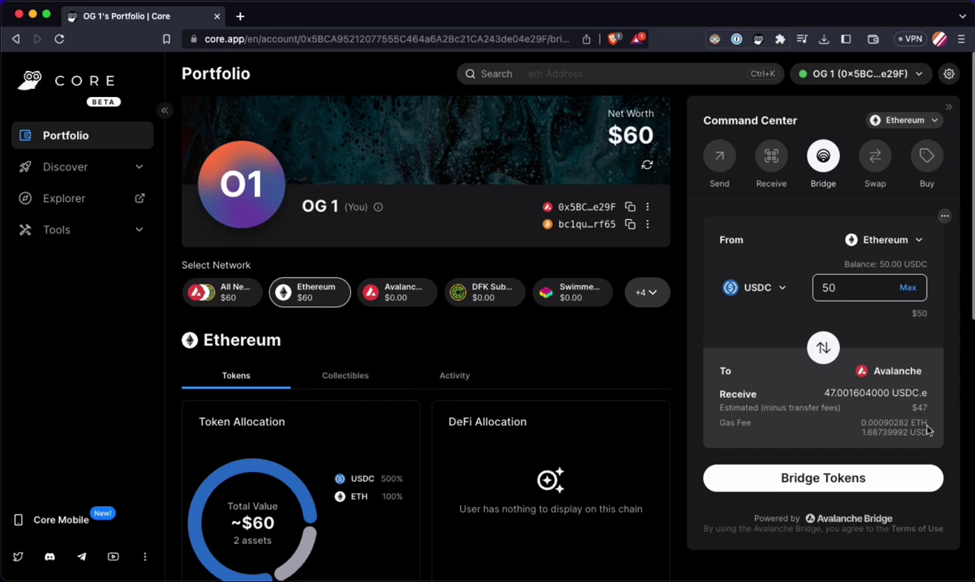
{"action": "left_click", "coordinate": [887, 482]}
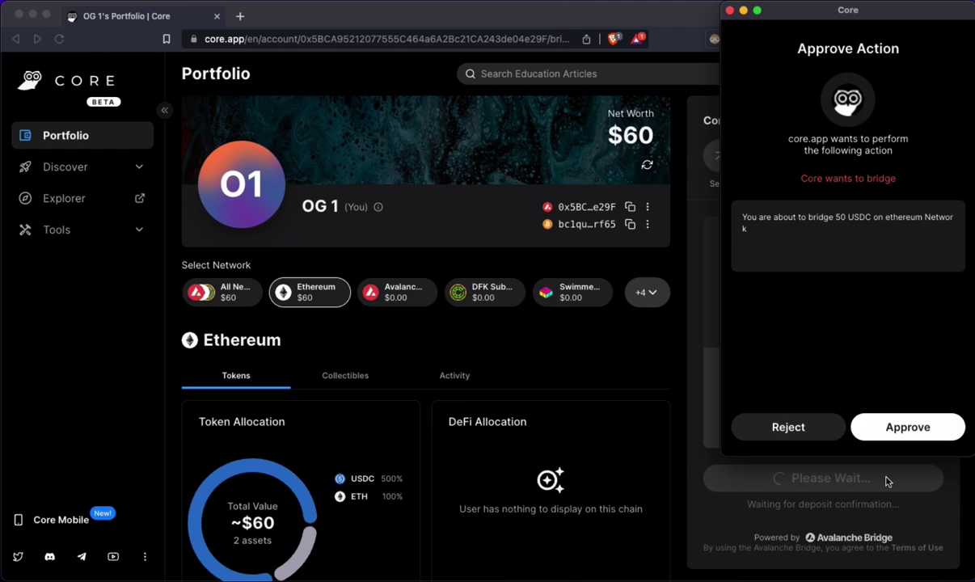
{"action": "left_click", "coordinate": [908, 428]}
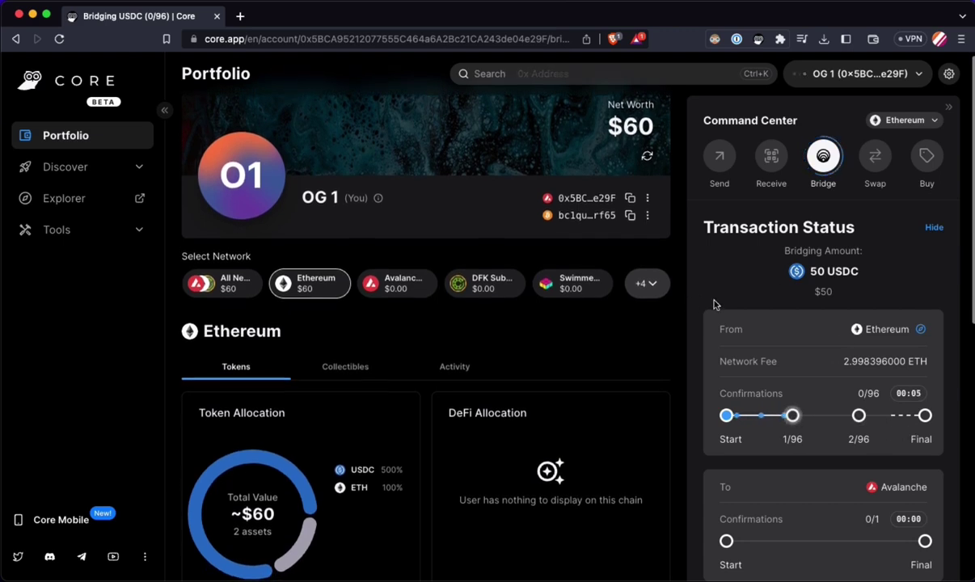
{"action": "scroll", "coordinate": [714, 304], "scroll_direction": "down", "scroll_amount": 1}
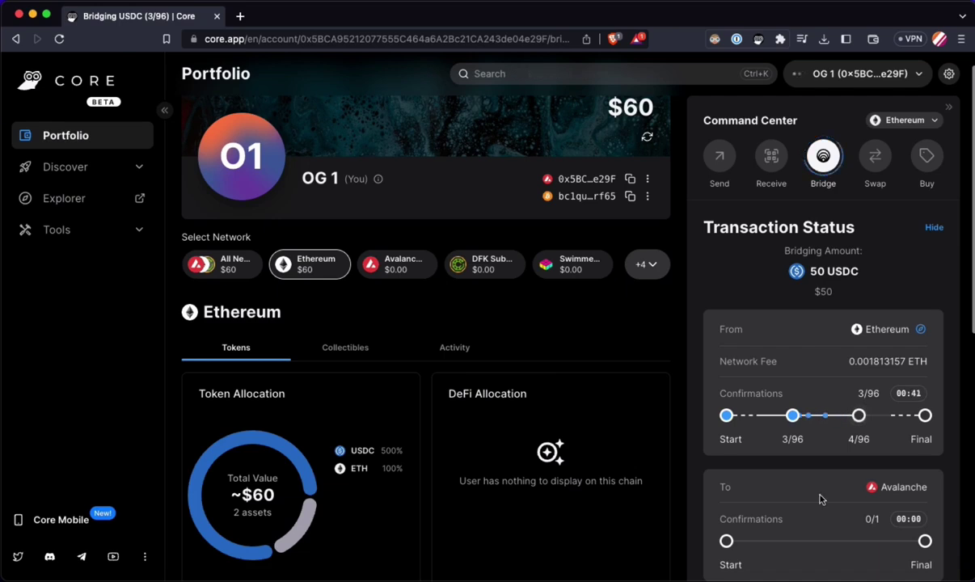
{"action": "left_click_drag", "start_coordinate": [856, 394], "coordinate": [887, 399]}
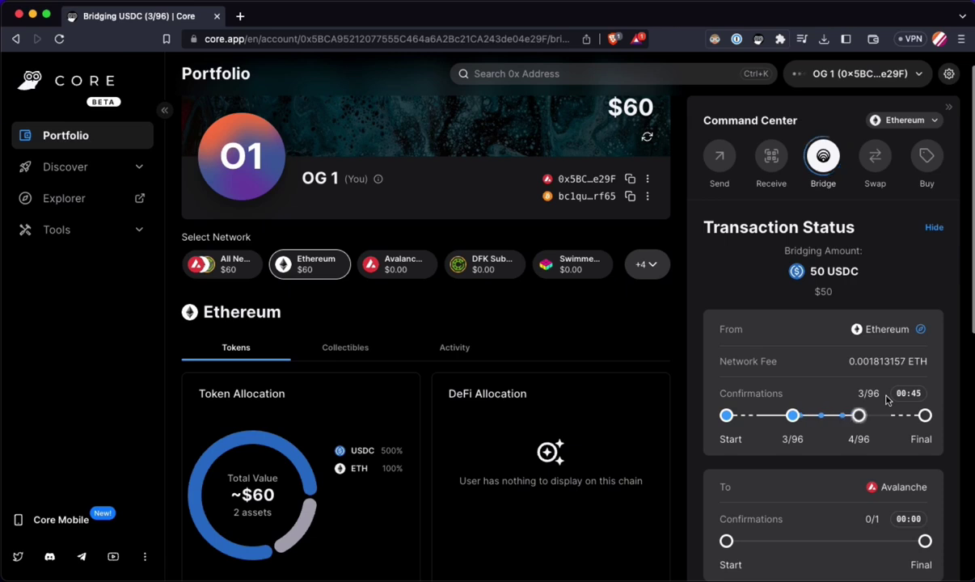
{"action": "left_click", "coordinate": [871, 519]}
{"action": "left_click_drag", "start_coordinate": [864, 519], "coordinate": [885, 522]}
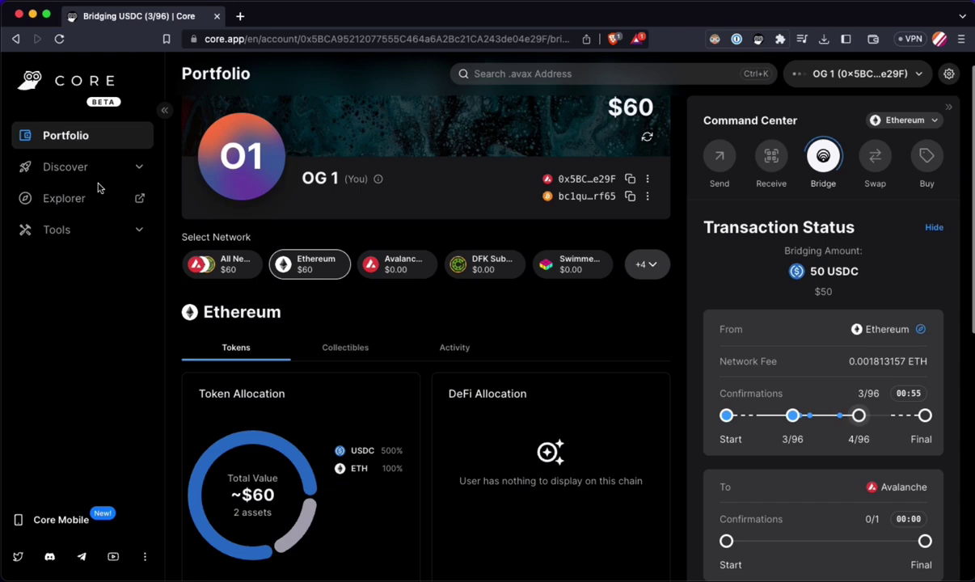
Open the Tools page and scroll through the grid, from Command Center to Validator Notifications.
{"action": "left_click", "coordinate": [83, 233]}
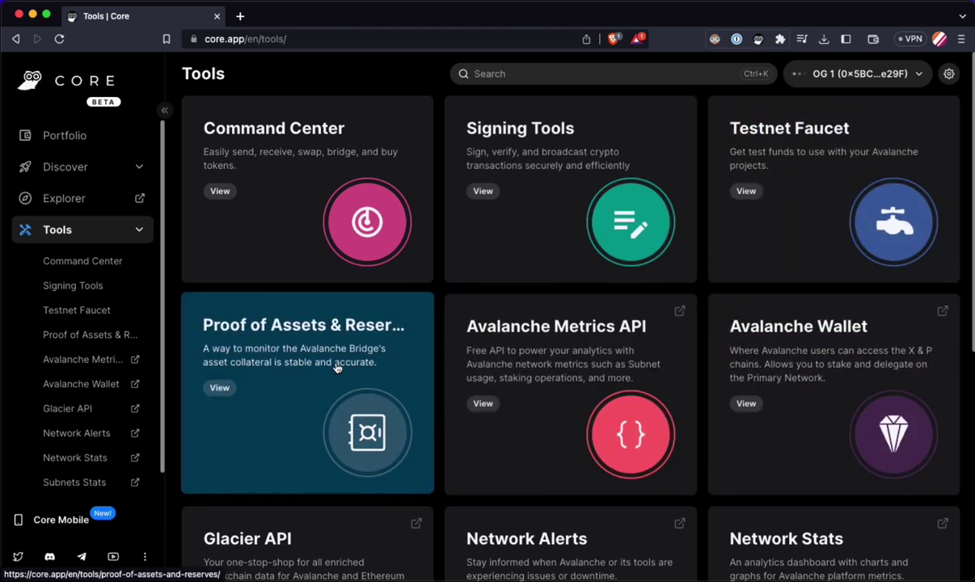
{"action": "scroll", "coordinate": [338, 368], "scroll_direction": "down", "scroll_amount": 1}
{"action": "scroll", "coordinate": [335, 423], "scroll_direction": "down", "scroll_amount": 5}
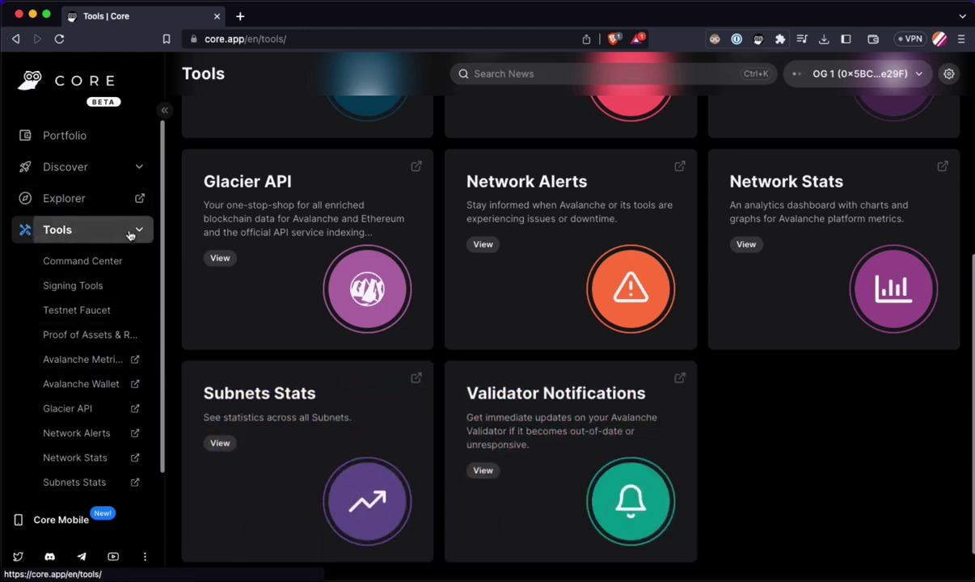
Check the bridge transfer's progress from the portfolio, then return to the Tools page.
{"action": "left_click", "coordinate": [79, 139]}
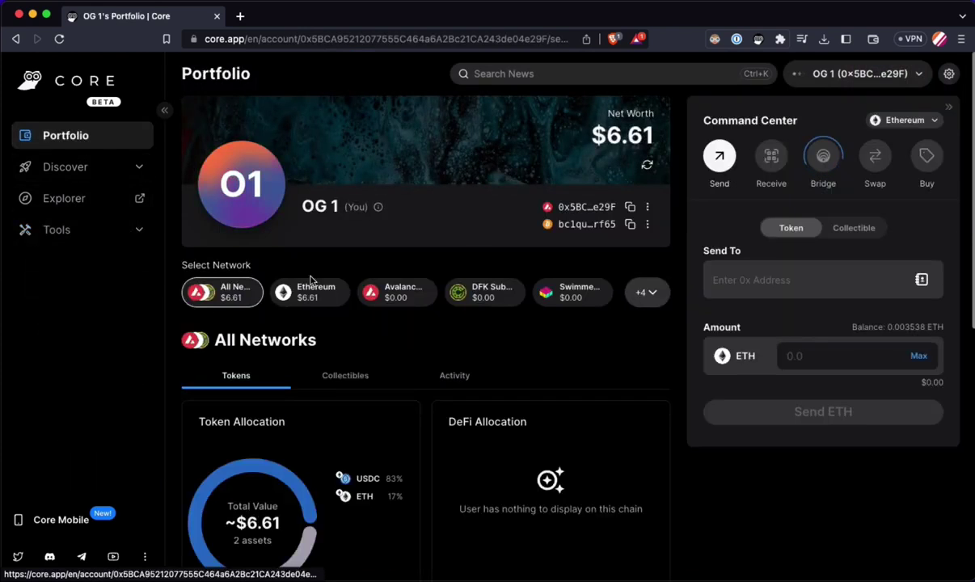
{"action": "left_click", "coordinate": [828, 155]}
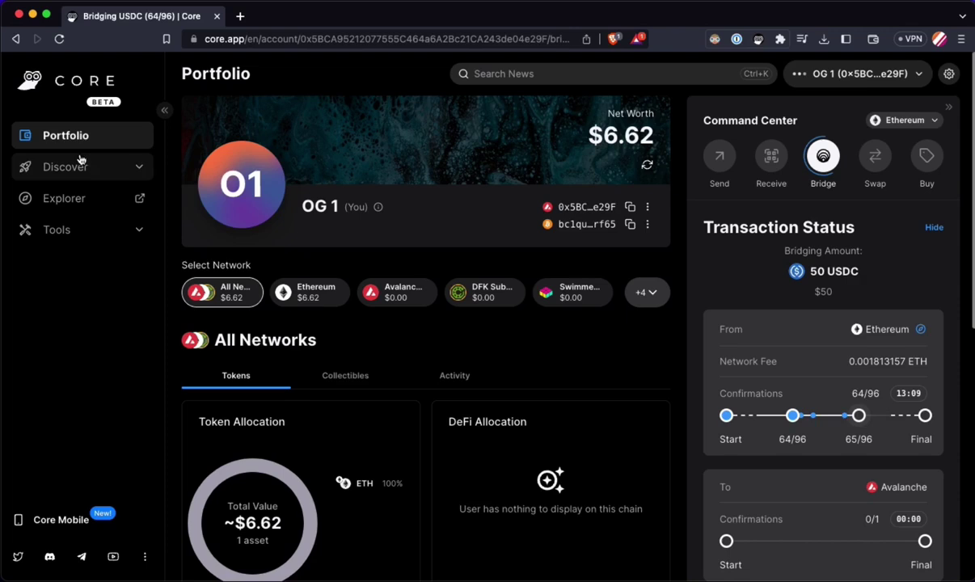
{"action": "left_click", "coordinate": [78, 232]}
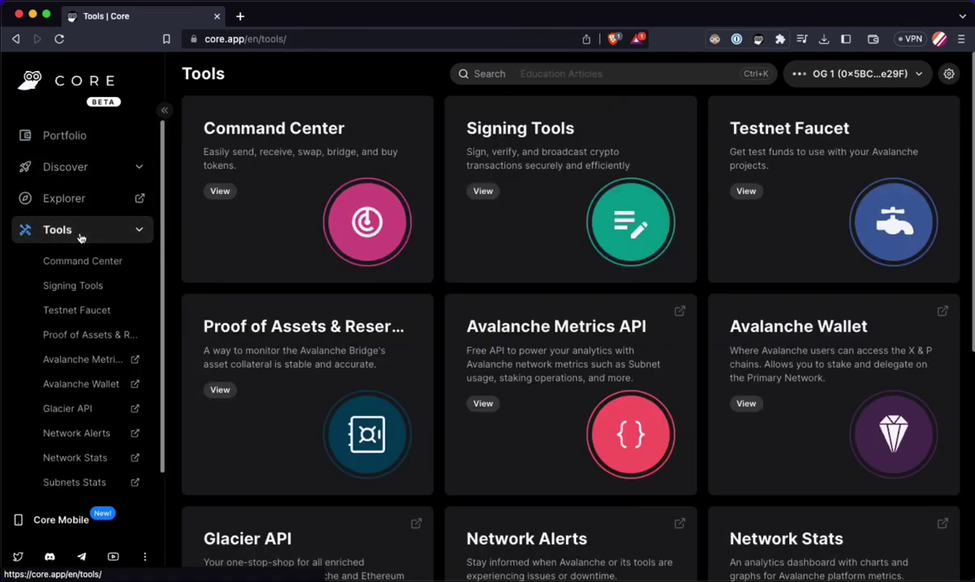
Search Core for 'ethereum merge'.
{"action": "left_click", "coordinate": [581, 72]}
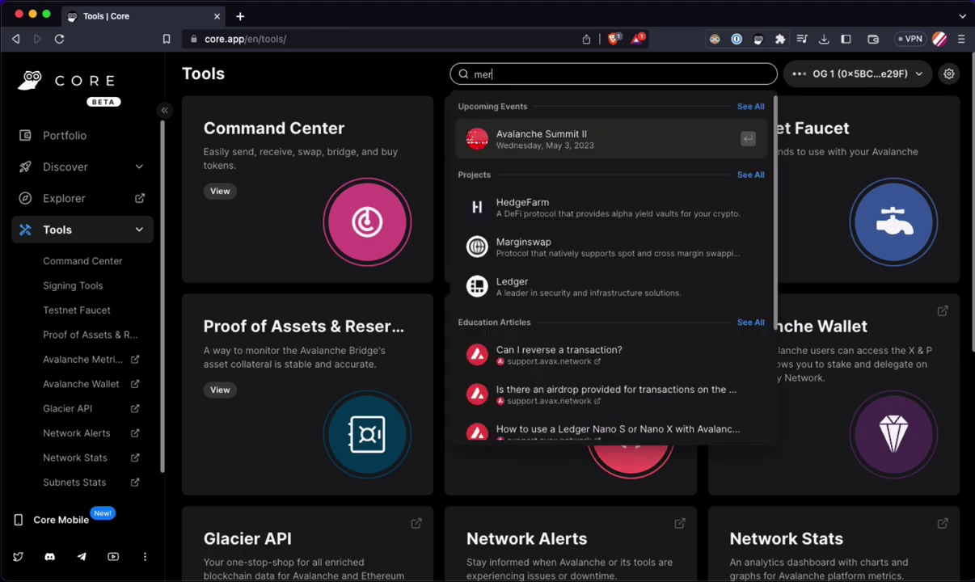
{"action": "type", "text": "e"}
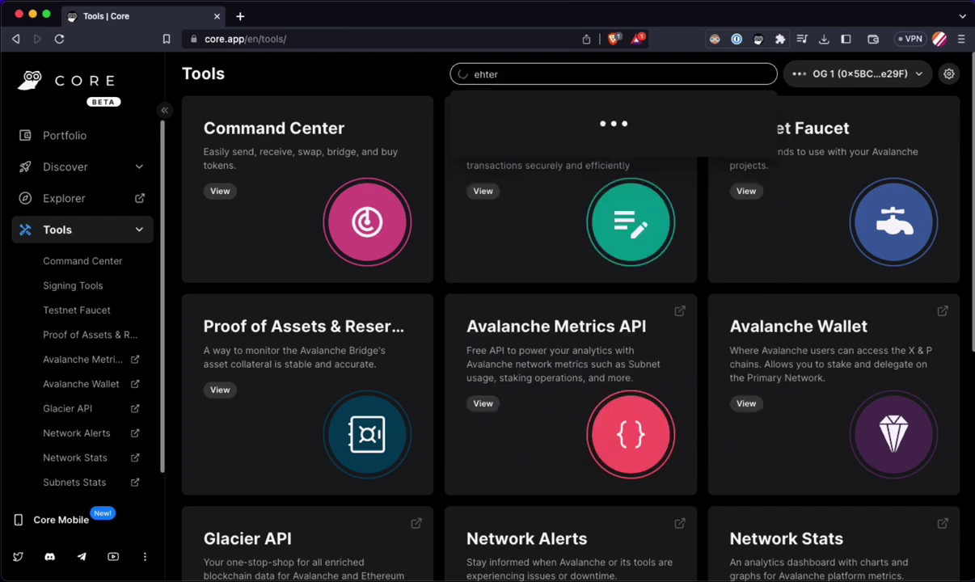
{"action": "type", "text": "thereu"}
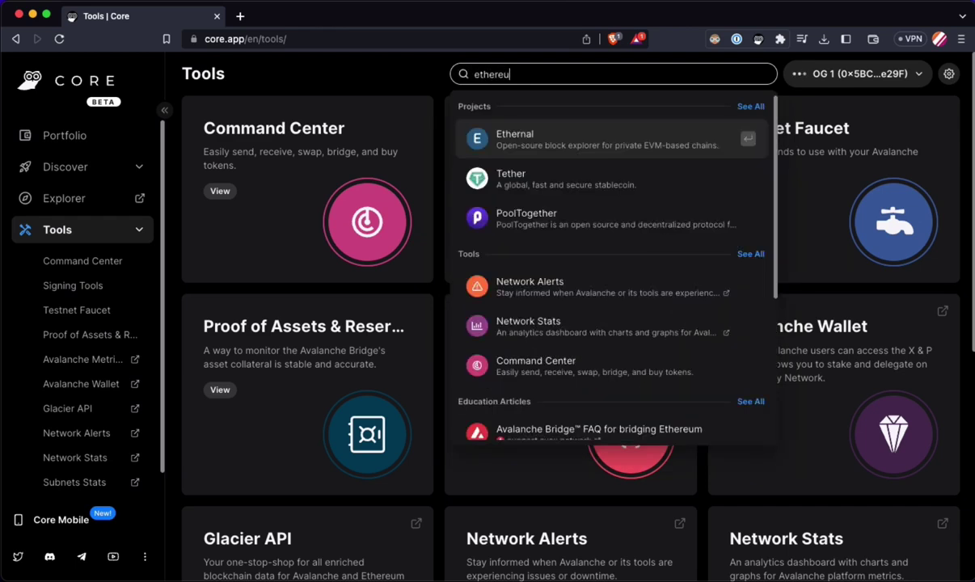
{"action": "type", "text": "m merge"}
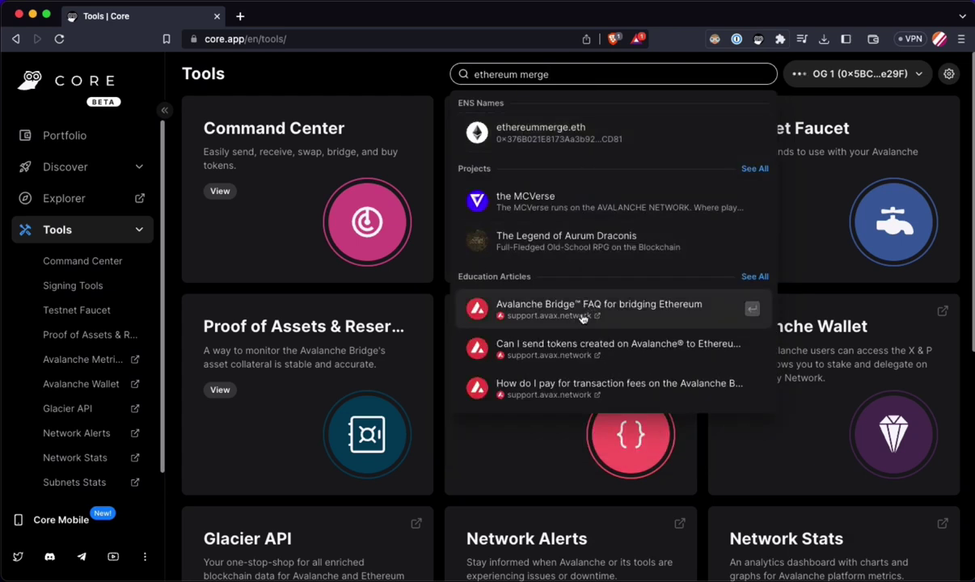
Open the Avalanche Bridge FAQ and read how long bridge transfers take.
{"action": "left_click", "coordinate": [651, 312]}
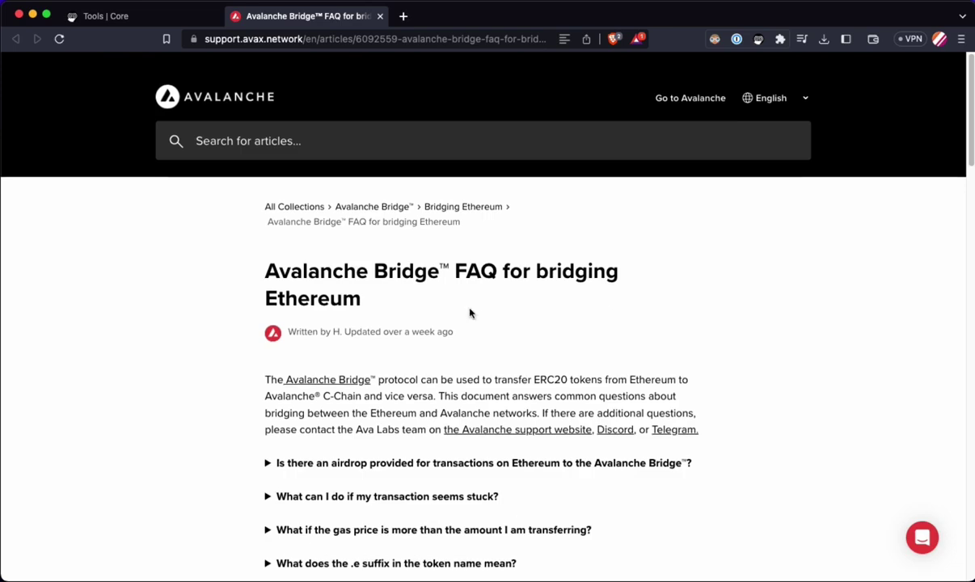
{"action": "scroll", "coordinate": [468, 313], "scroll_direction": "down", "scroll_amount": 4}
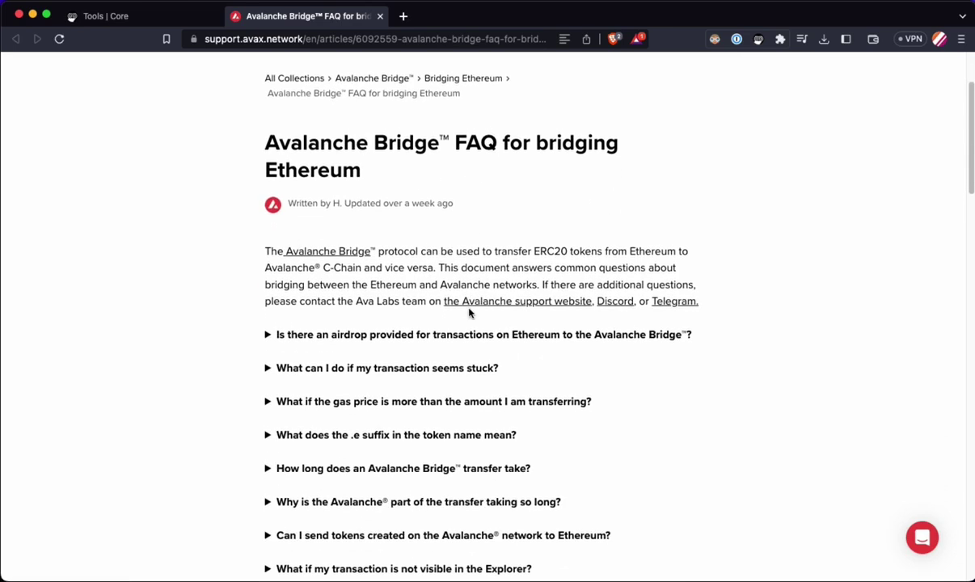
{"action": "scroll", "coordinate": [469, 312], "scroll_direction": "down", "scroll_amount": 5}
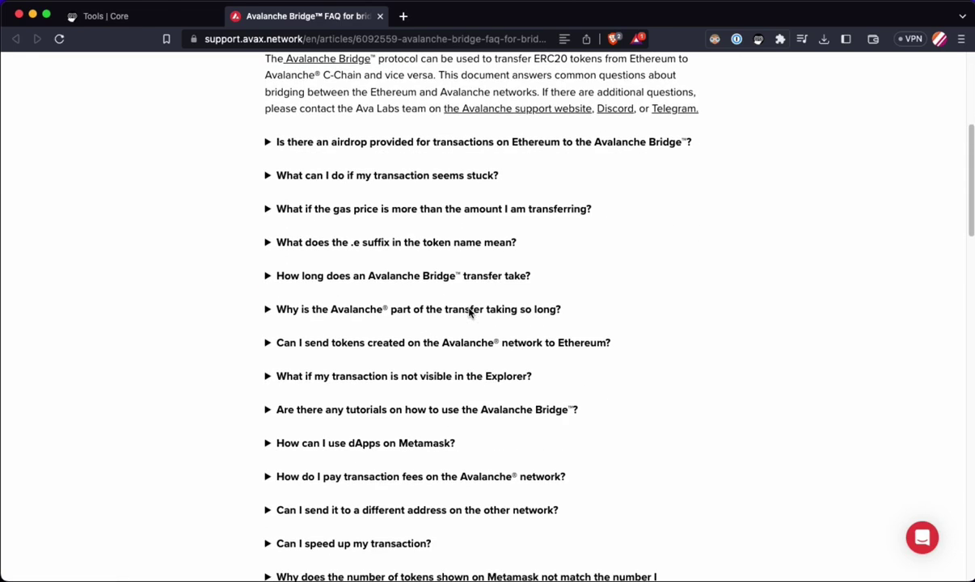
{"action": "left_click", "coordinate": [394, 277]}
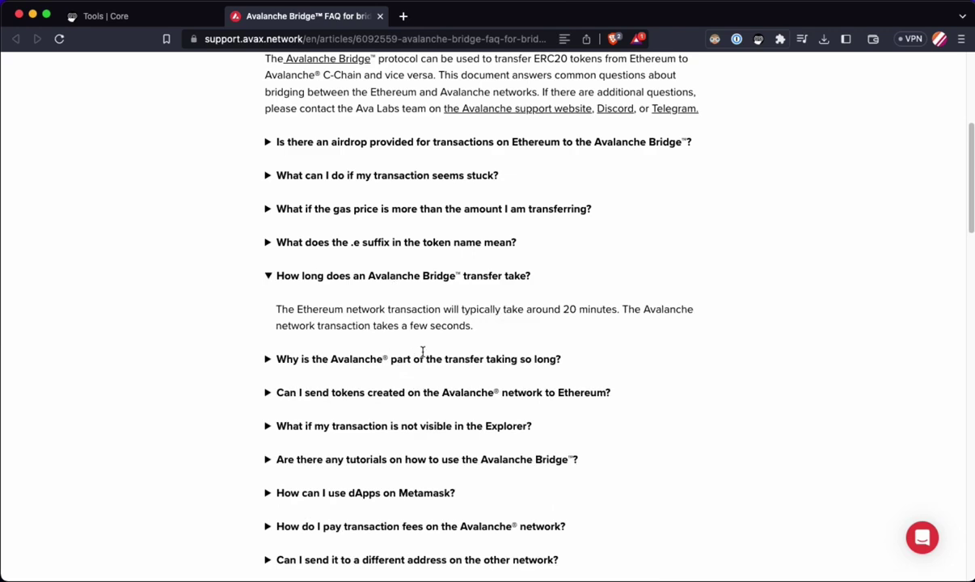
{"action": "left_click", "coordinate": [385, 359]}
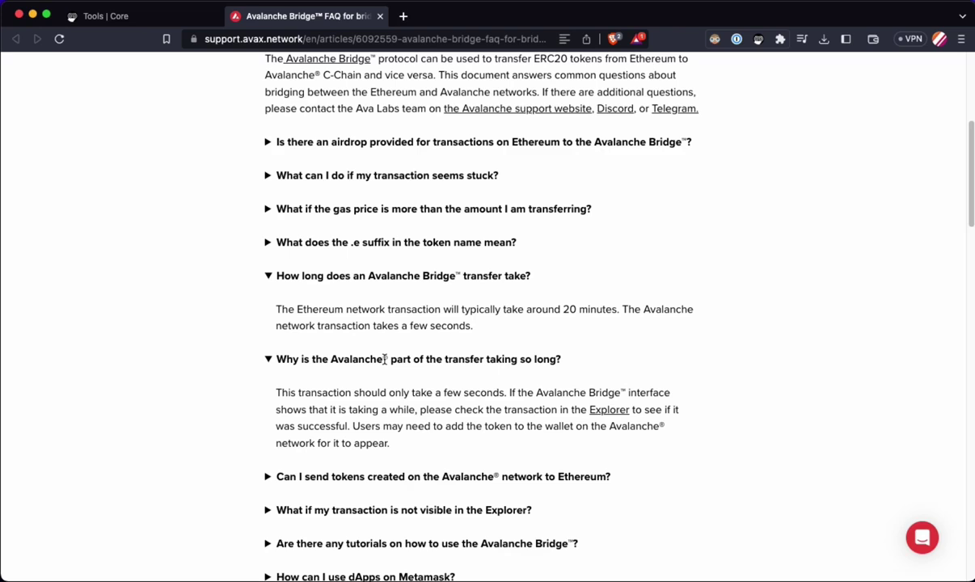
{"action": "left_click", "coordinate": [384, 359]}
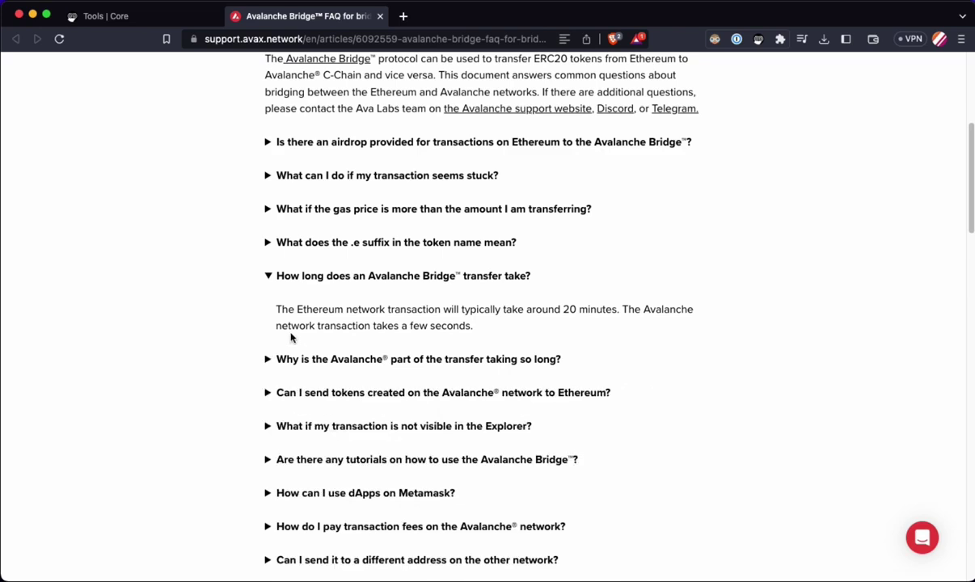
{"action": "scroll", "coordinate": [292, 338], "scroll_direction": "down", "scroll_amount": 2}
{"action": "scroll", "coordinate": [466, 349], "scroll_direction": "down", "scroll_amount": 2}
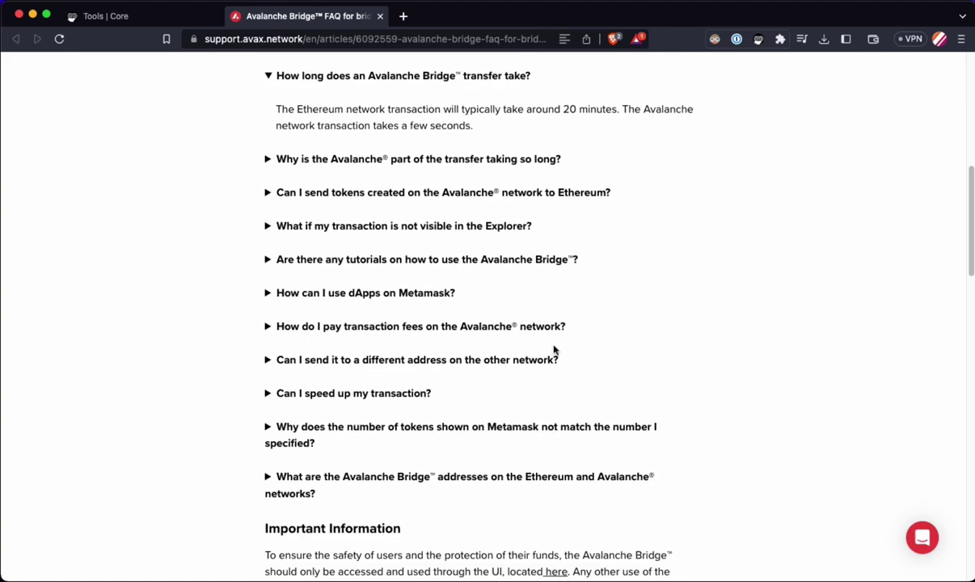
{"action": "scroll", "coordinate": [509, 348], "scroll_direction": "down", "scroll_amount": 2}
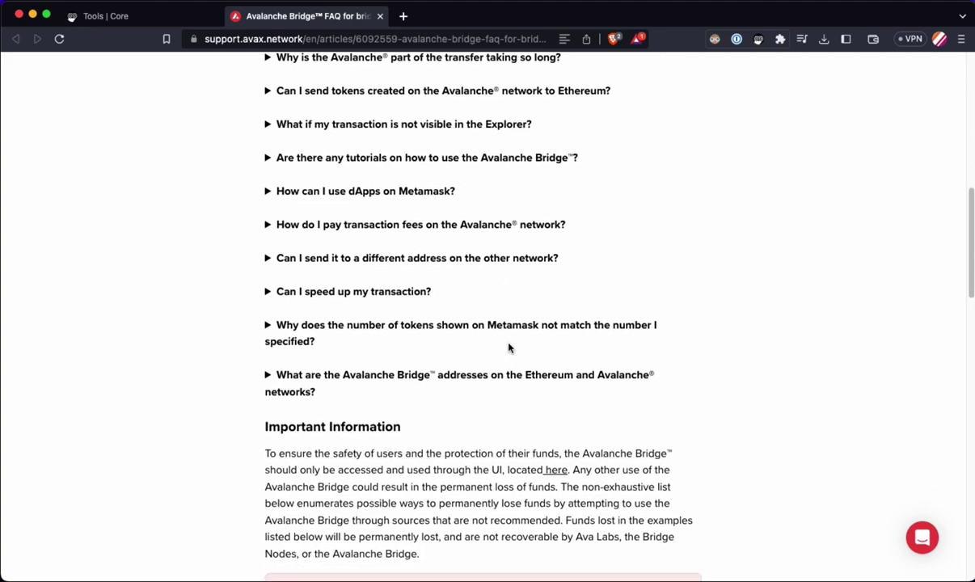
{"action": "scroll", "coordinate": [509, 349], "scroll_direction": "up", "scroll_amount": 12}
Search support for 'ethereum bridge 96 confirmation' and open the Ethereum Merge FAQ article.
{"action": "left_click", "coordinate": [338, 144]}
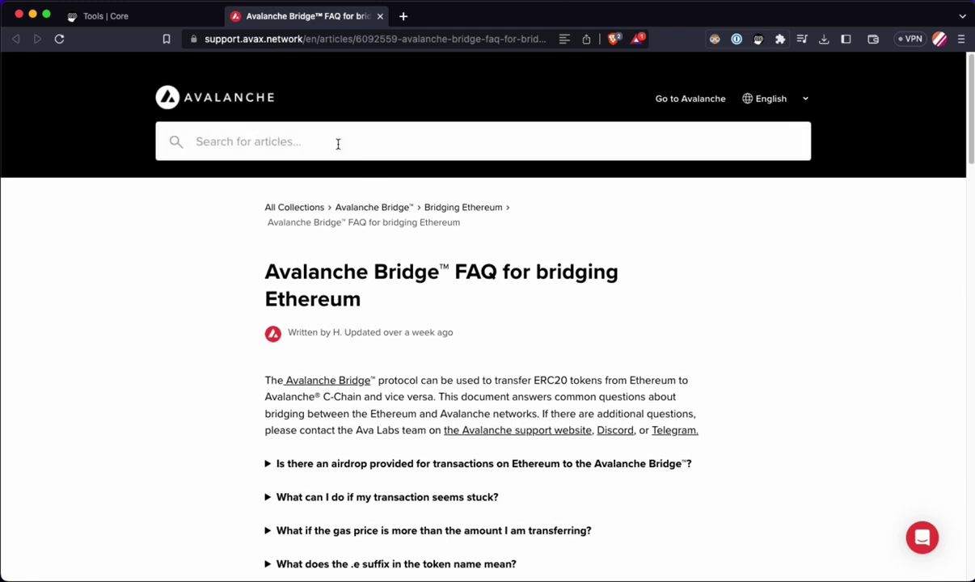
{"action": "type", "text": "ethereum "}
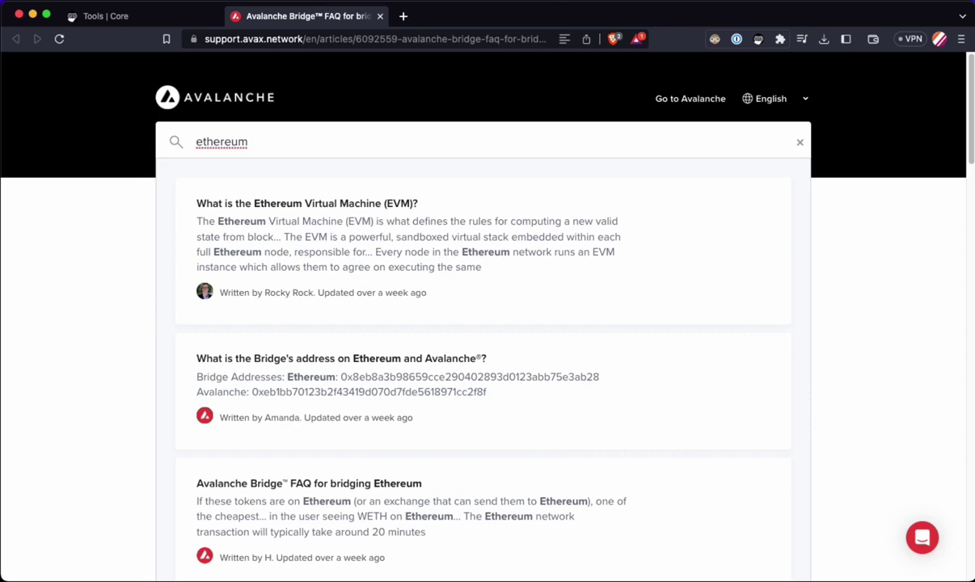
{"action": "type", "text": "bridge"}
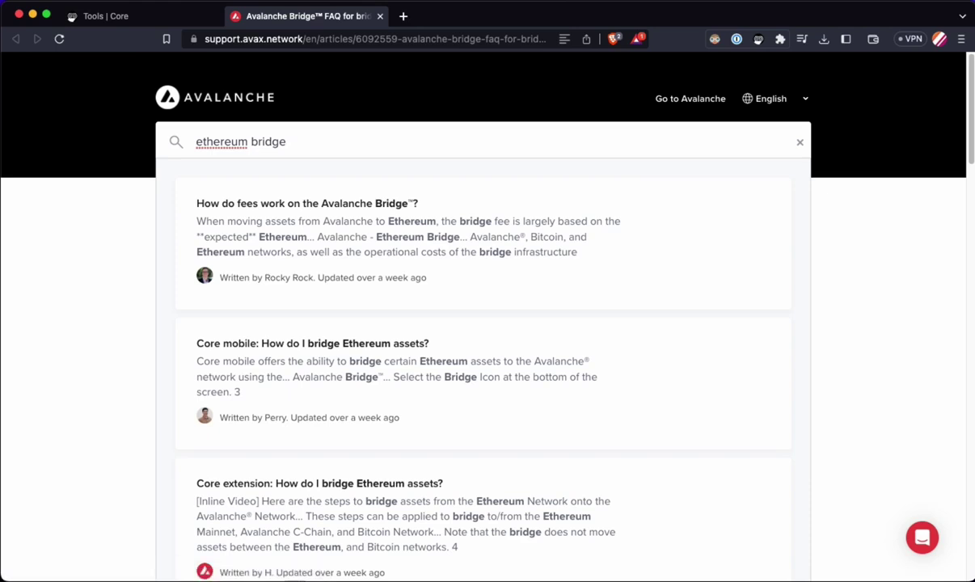
{"action": "type", "text": " 96"}
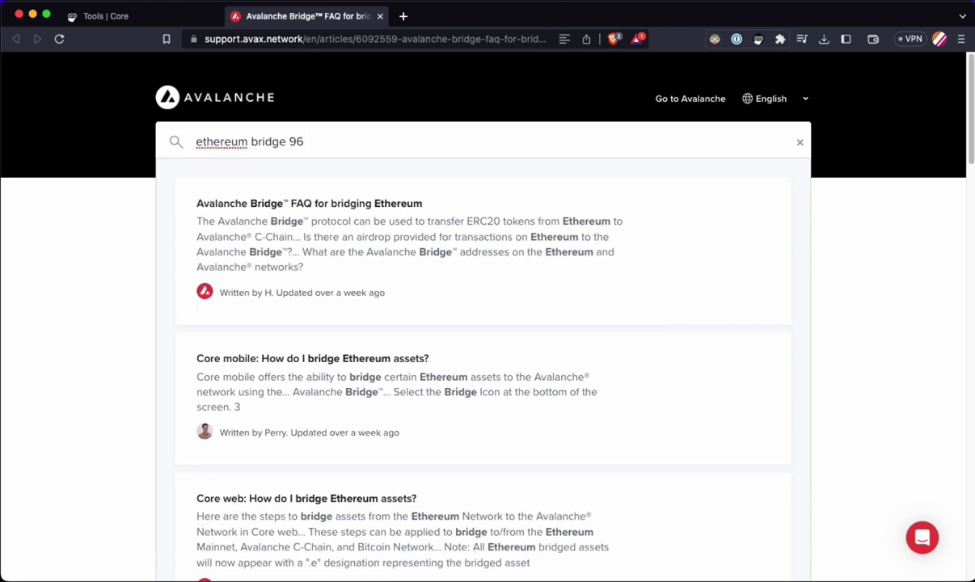
{"action": "type", "text": " confirmations"}
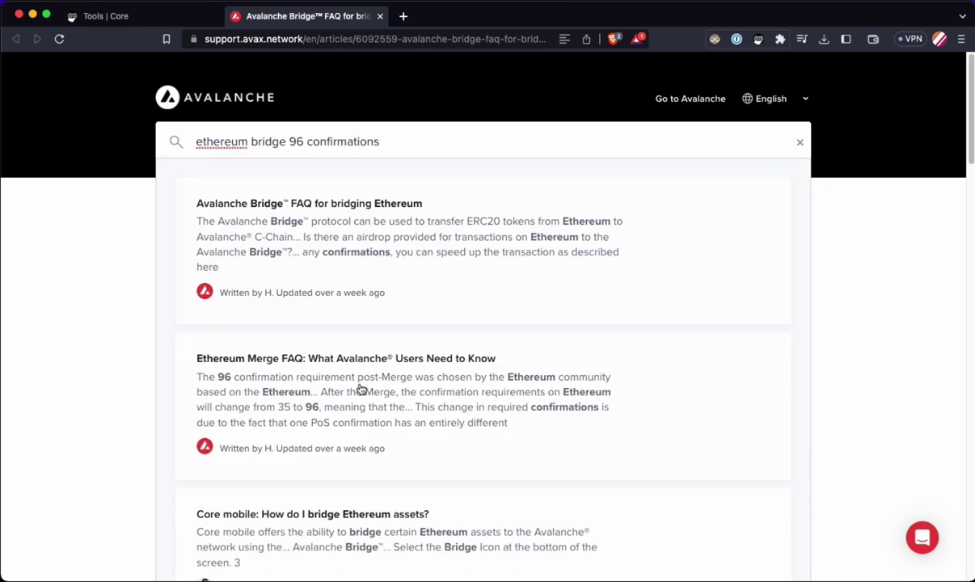
{"action": "left_click", "coordinate": [321, 423]}
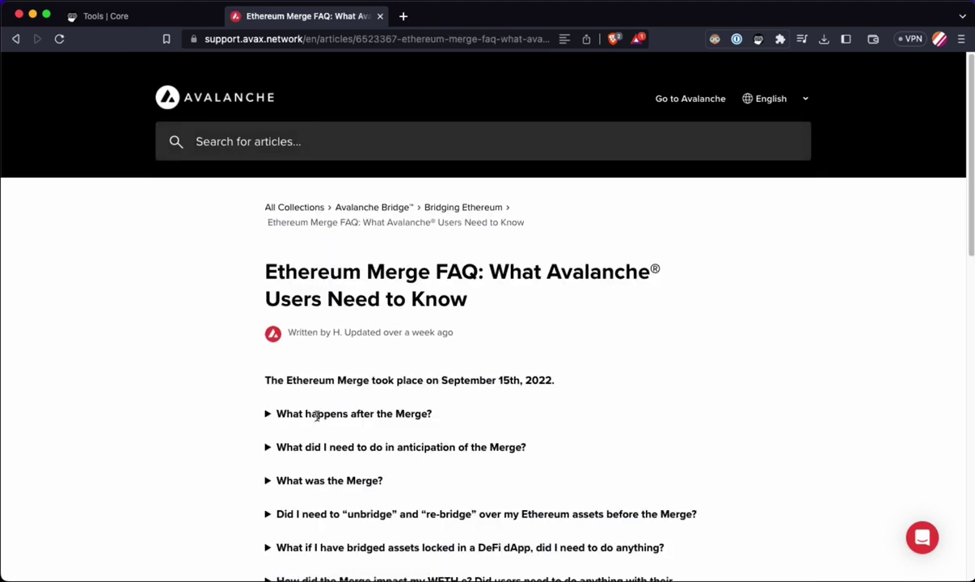
Read the post-Merge change from 35 to 96 confirmations, then open the ethereum.org finality link.
{"action": "left_click", "coordinate": [268, 415]}
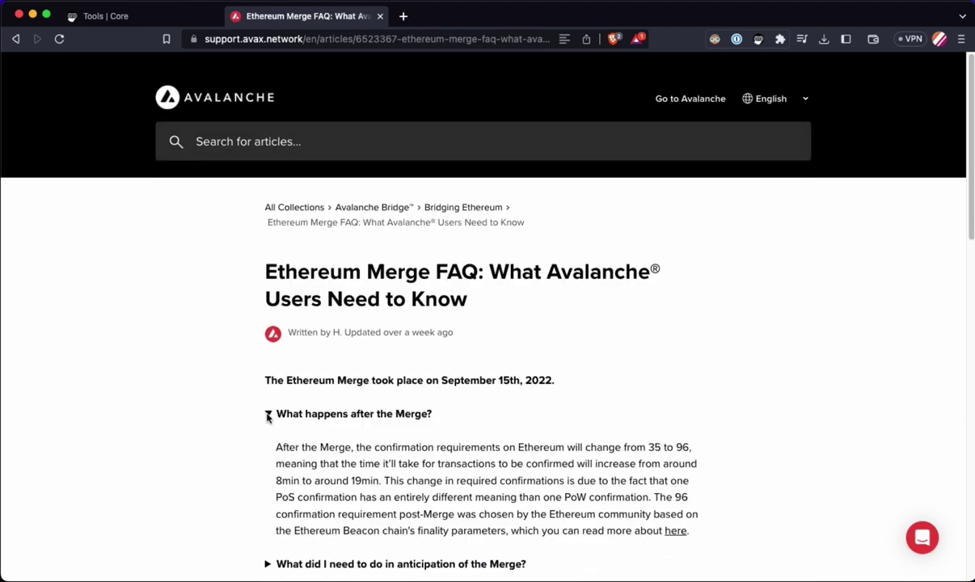
{"action": "scroll", "coordinate": [267, 416], "scroll_direction": "down", "scroll_amount": 3}
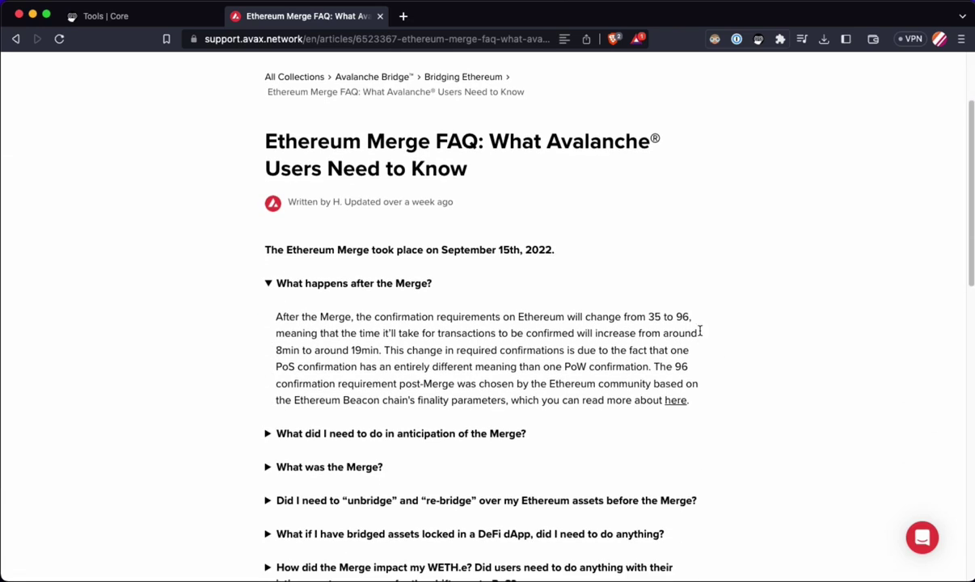
{"action": "left_click_drag", "start_coordinate": [649, 316], "coordinate": [692, 316]}
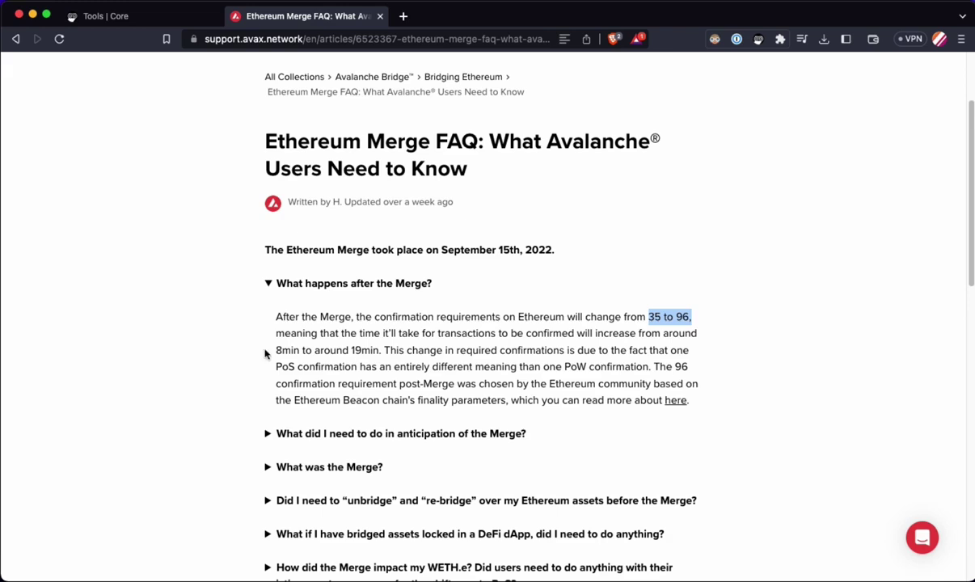
{"action": "left_click_drag", "start_coordinate": [275, 350], "coordinate": [375, 350]}
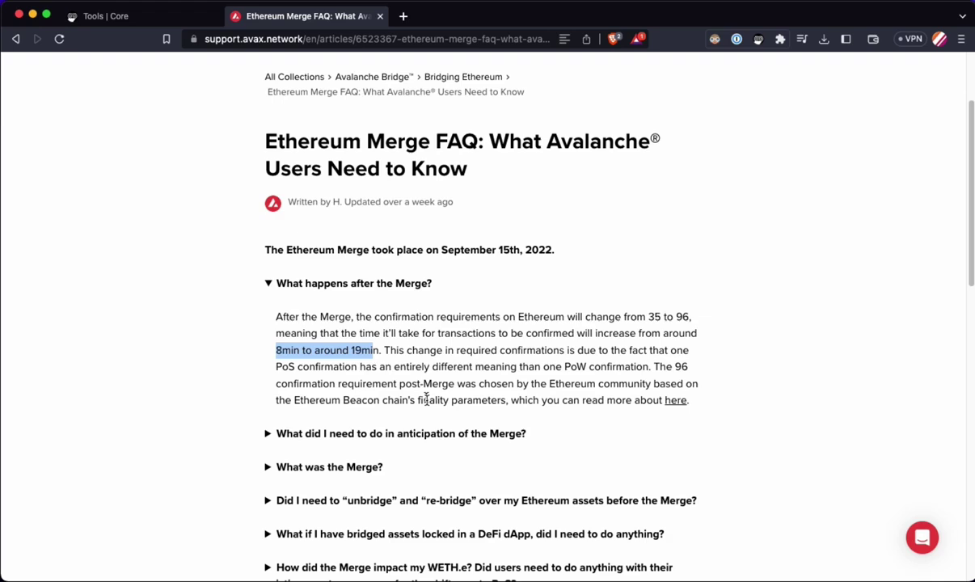
{"action": "left_click", "coordinate": [638, 413]}
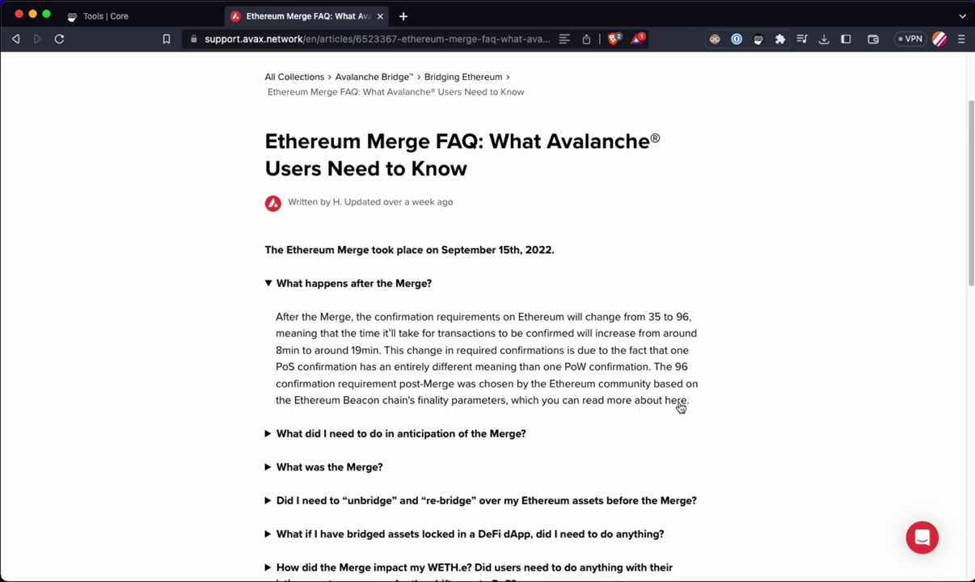
{"action": "left_click", "coordinate": [680, 401]}
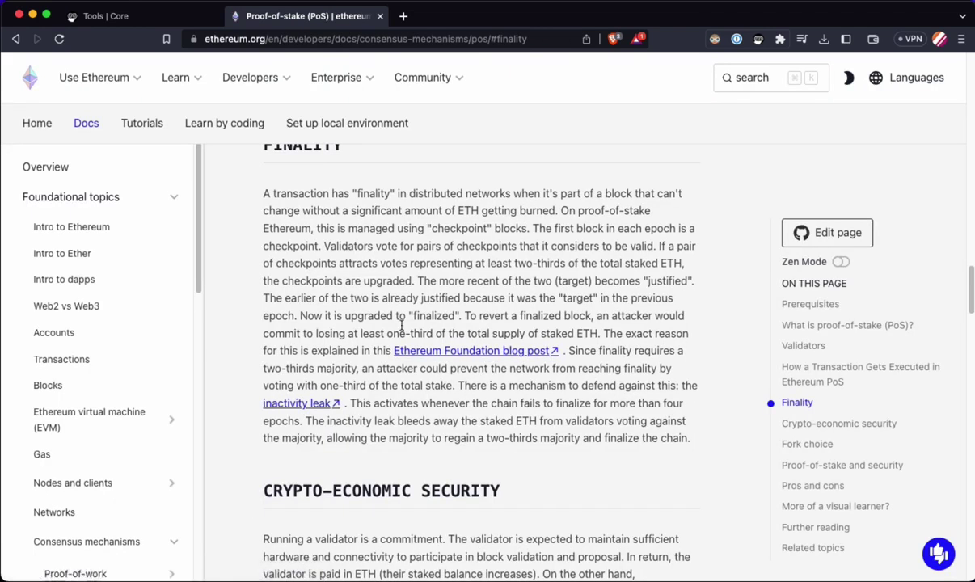
{"action": "scroll", "coordinate": [365, 319], "scroll_direction": "down", "scroll_amount": 1}
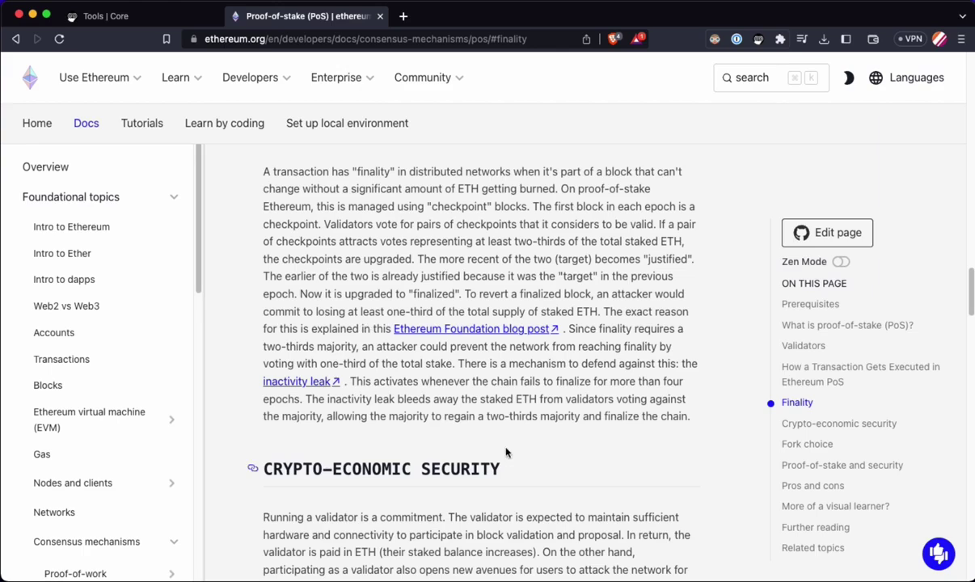
{"action": "scroll", "coordinate": [506, 452], "scroll_direction": "down", "scroll_amount": 5}
{"action": "scroll", "coordinate": [506, 452], "scroll_direction": "down", "scroll_amount": 3}
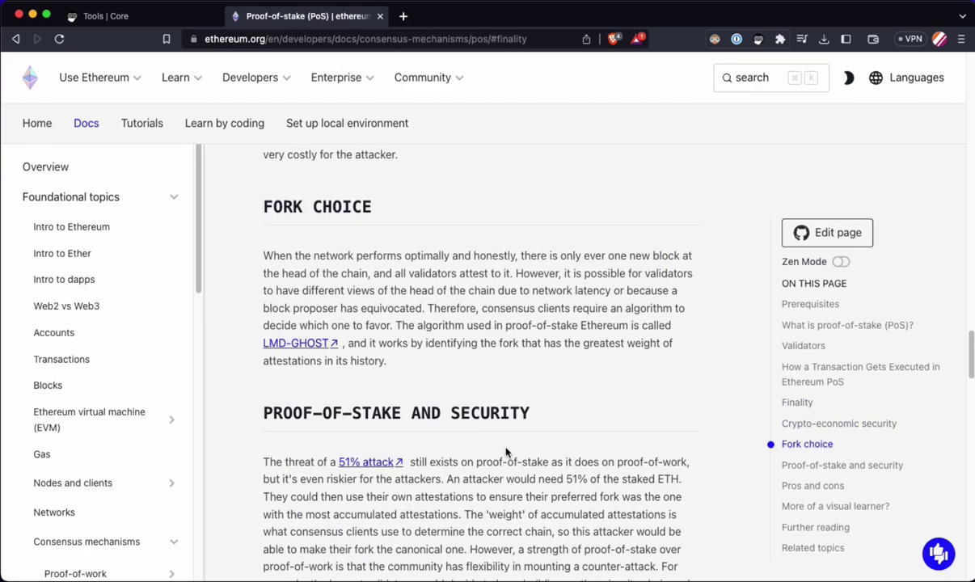
{"action": "scroll", "coordinate": [506, 452], "scroll_direction": "down", "scroll_amount": 3}
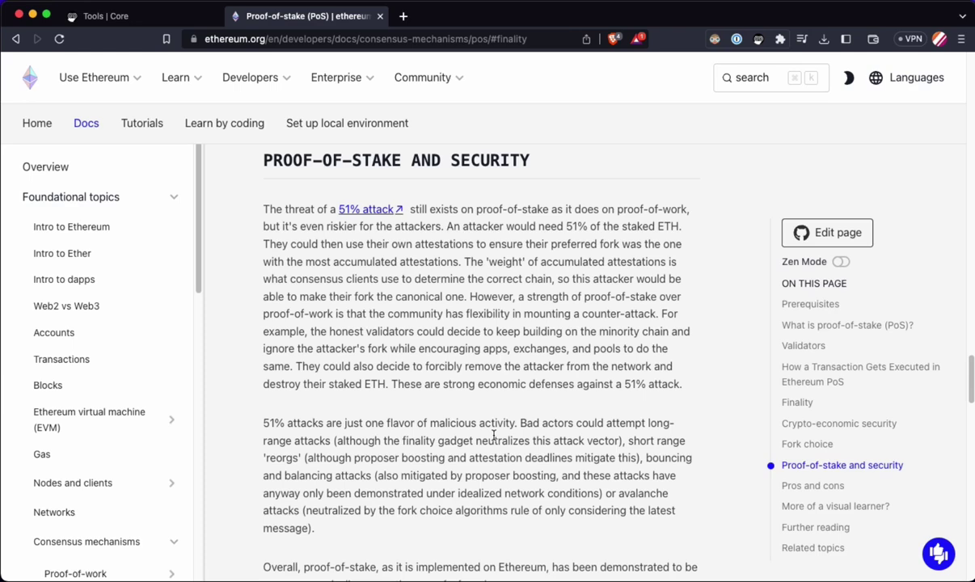
{"action": "key", "text": "super+f"}
{"action": "type", "text": "96"}
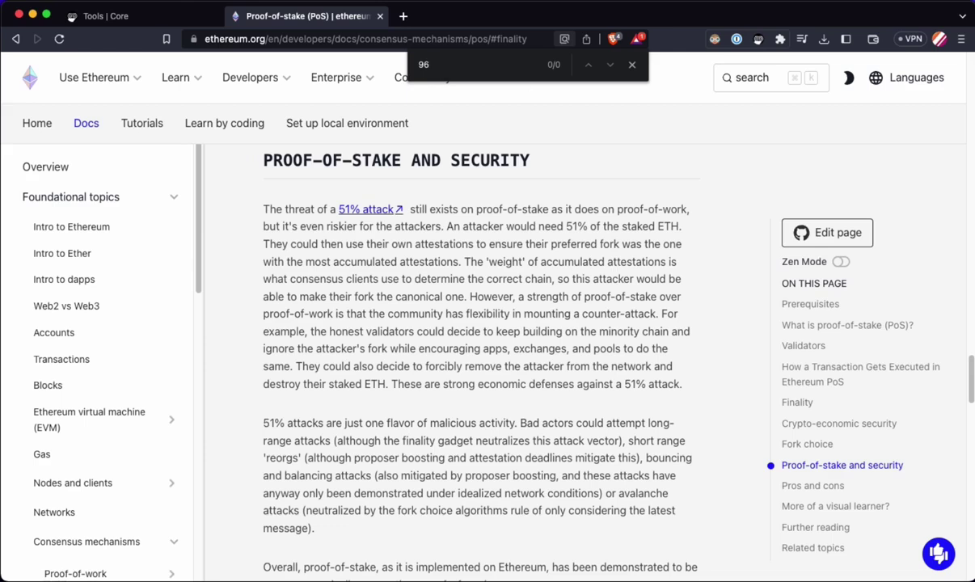
{"action": "left_click", "coordinate": [631, 65]}
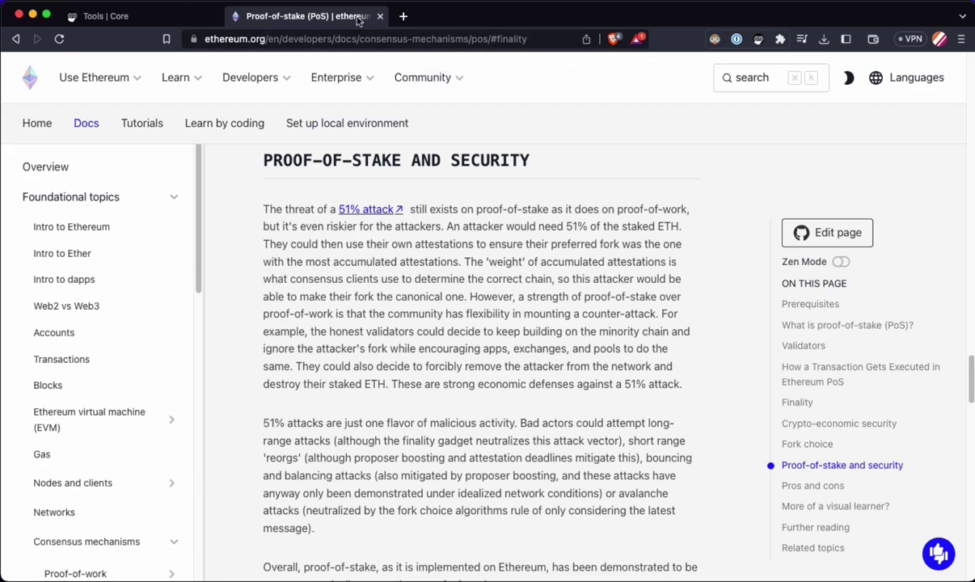
Return to the Core tab and check the bridge transaction status from the portfolio.
{"action": "left_click", "coordinate": [105, 16]}
{"action": "left_click", "coordinate": [60, 138]}
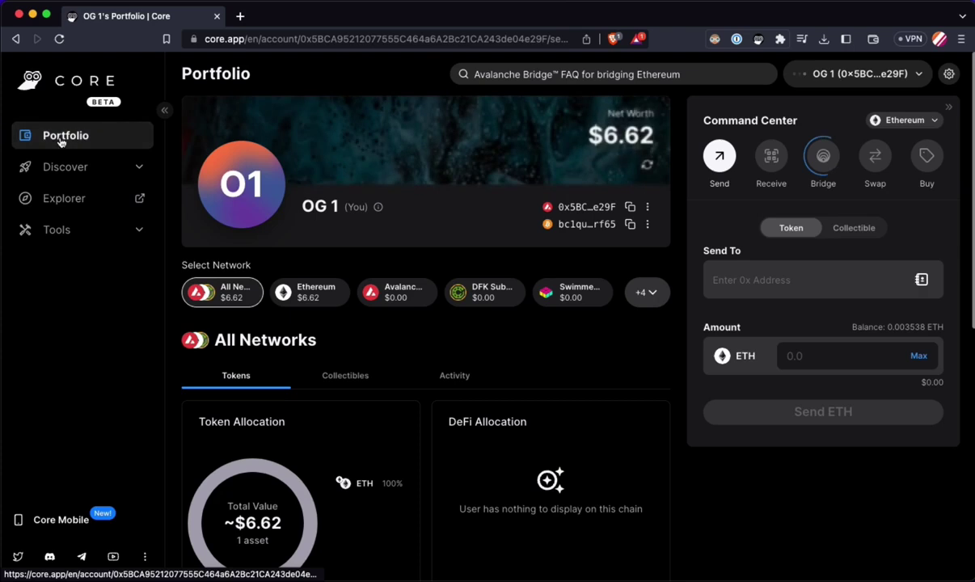
{"action": "left_click", "coordinate": [821, 158]}
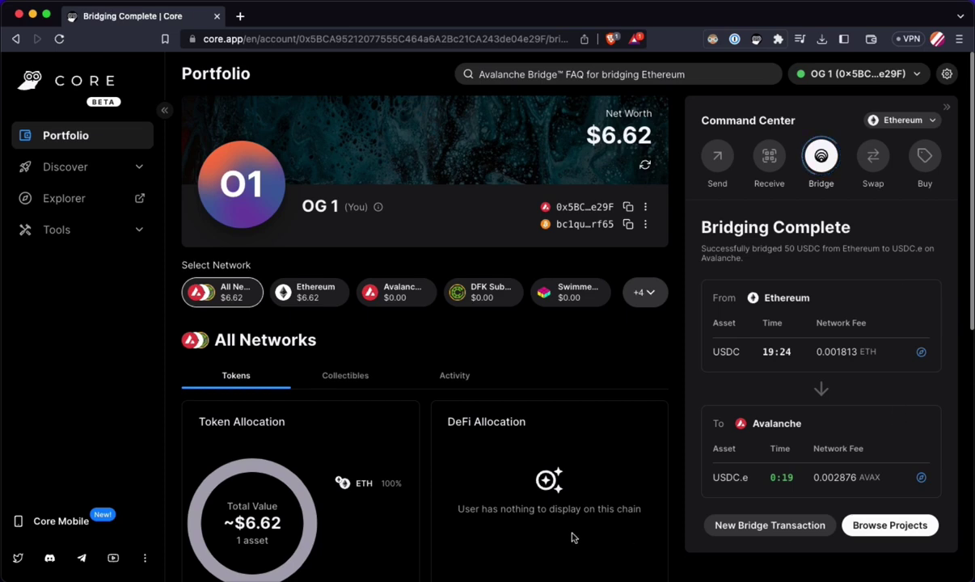
Filter holdings to Avalanche, review the USDC.e and AVAX tokens table, and reload.
{"action": "left_click", "coordinate": [406, 295]}
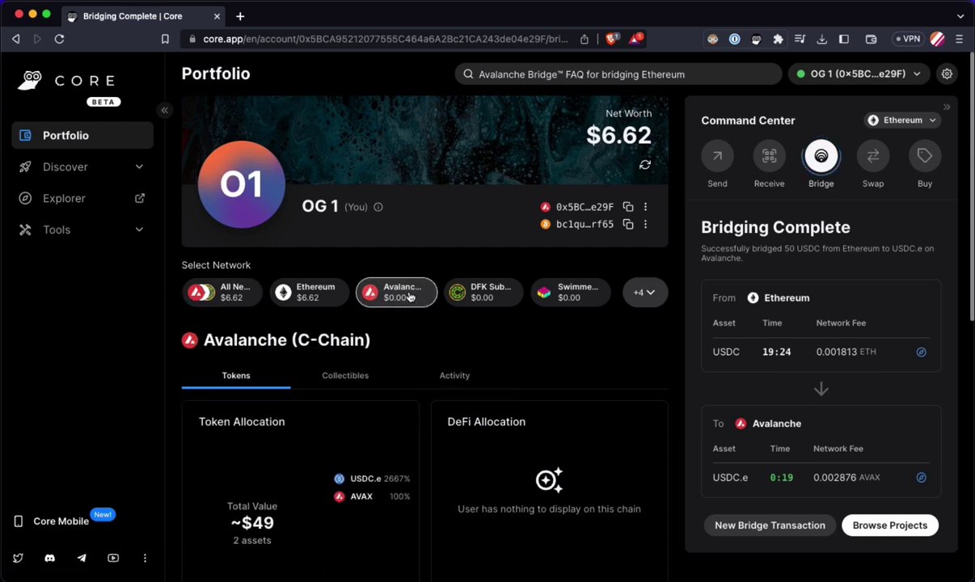
{"action": "scroll", "coordinate": [465, 350], "scroll_direction": "down", "scroll_amount": 1}
{"action": "scroll", "coordinate": [465, 350], "scroll_direction": "down", "scroll_amount": 5}
{"action": "mouse_move", "coordinate": [307, 388]}
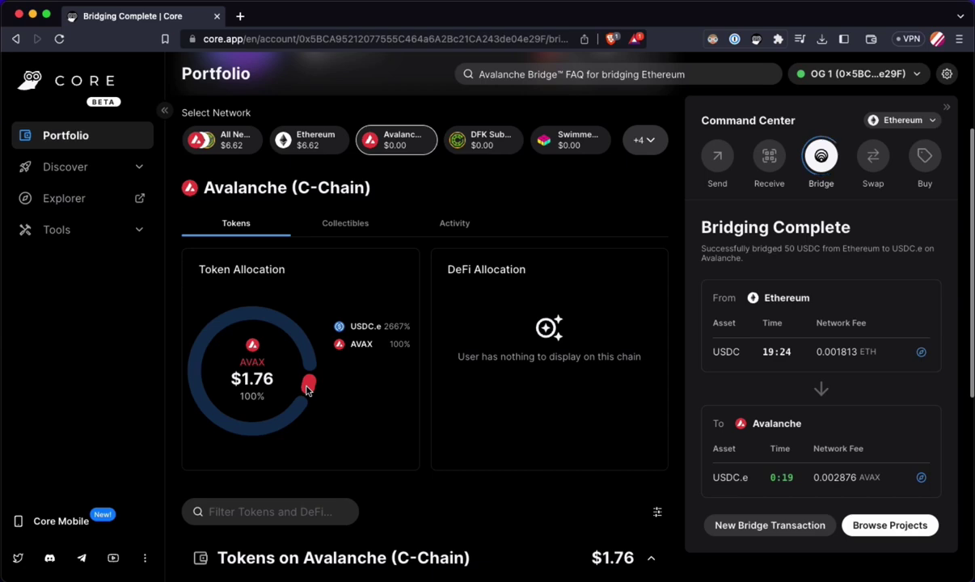
{"action": "mouse_move", "coordinate": [305, 352]}
{"action": "mouse_move", "coordinate": [386, 352]}
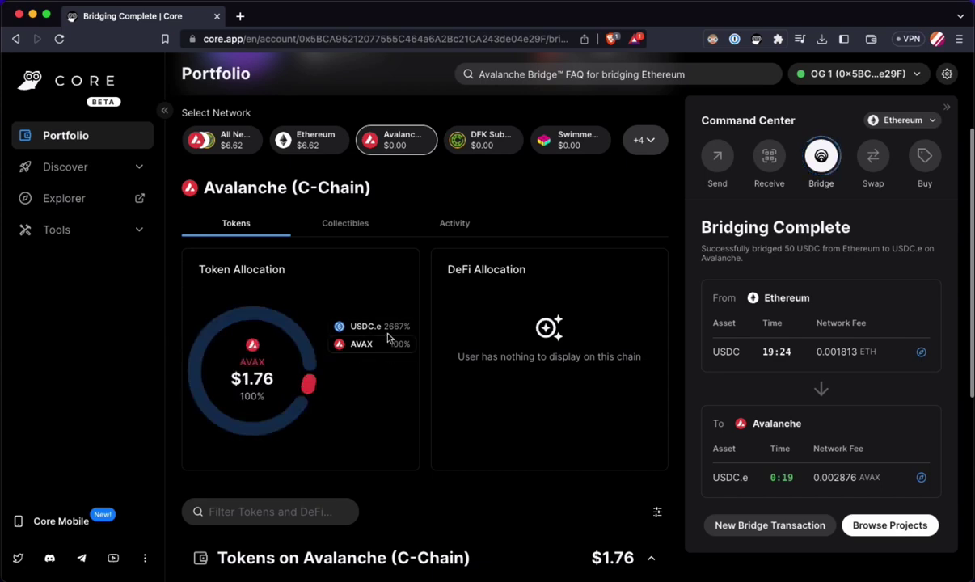
{"action": "scroll", "coordinate": [409, 421], "scroll_direction": "down", "scroll_amount": 5}
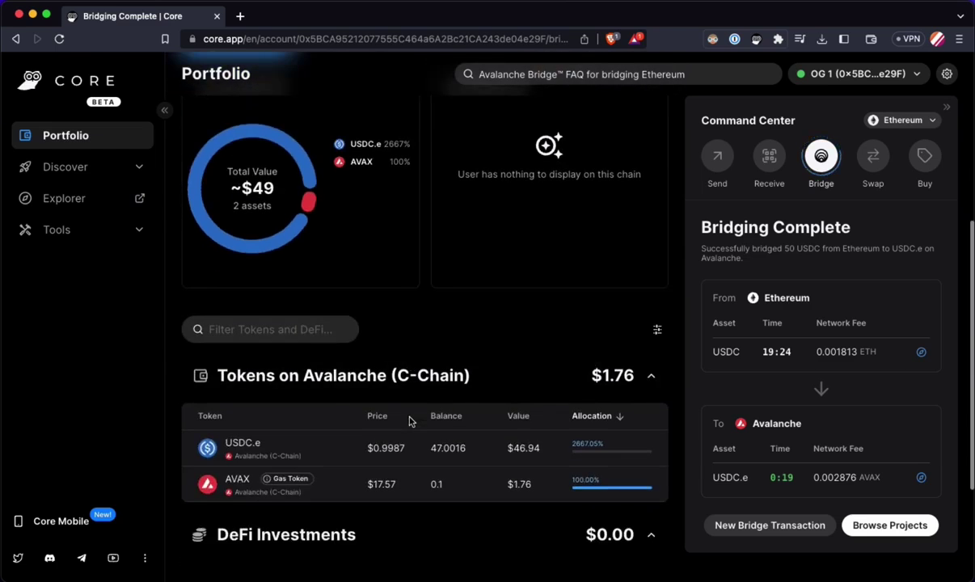
{"action": "left_click", "coordinate": [59, 38]}
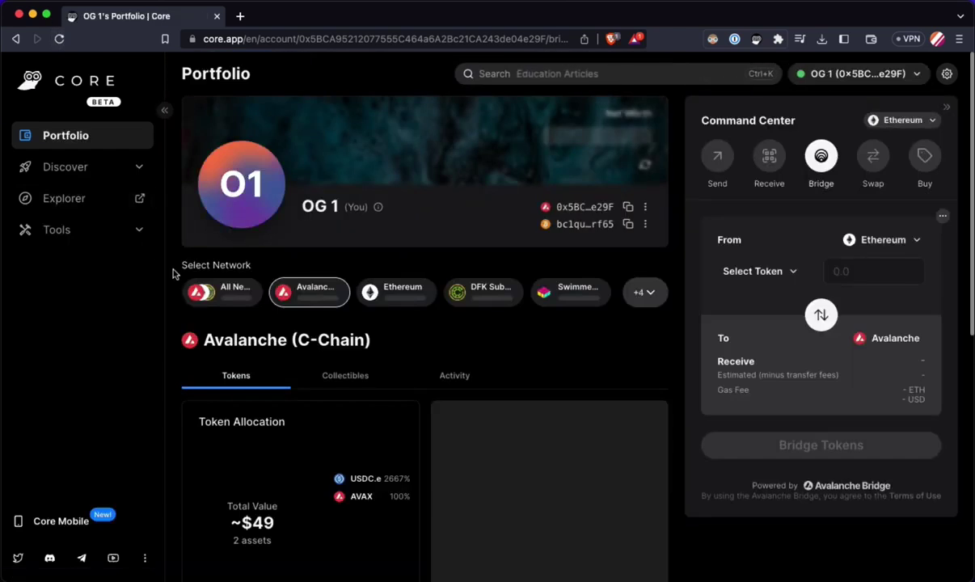
Return to the portfolio via Discover and compare Ethereum and Avalanche holdings.
{"action": "scroll", "coordinate": [387, 315], "scroll_direction": "down", "scroll_amount": 1}
{"action": "scroll", "coordinate": [387, 315], "scroll_direction": "down", "scroll_amount": 2}
{"action": "left_click", "coordinate": [86, 171]}
{"action": "left_click", "coordinate": [91, 139]}
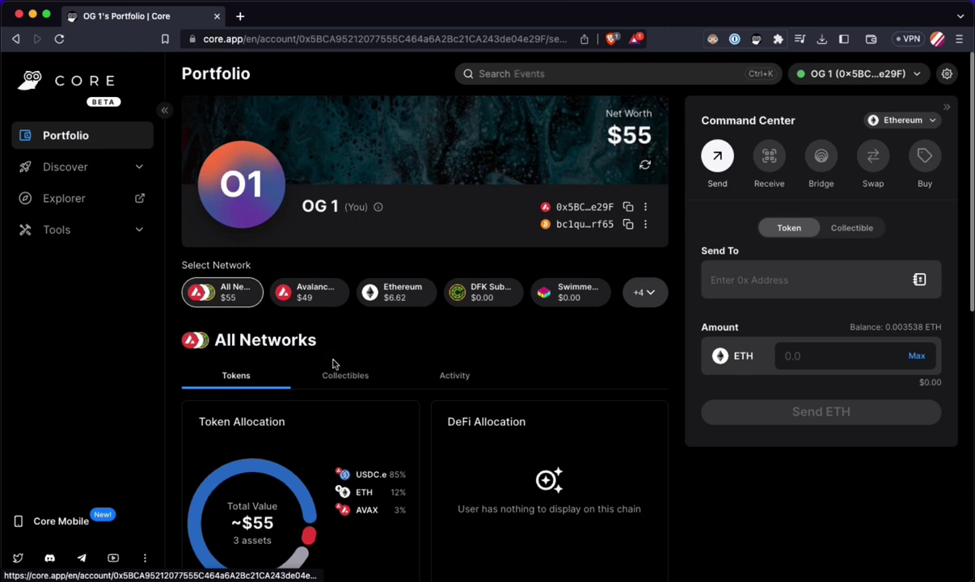
{"action": "scroll", "coordinate": [333, 364], "scroll_direction": "down", "scroll_amount": 1}
{"action": "left_click", "coordinate": [392, 267]}
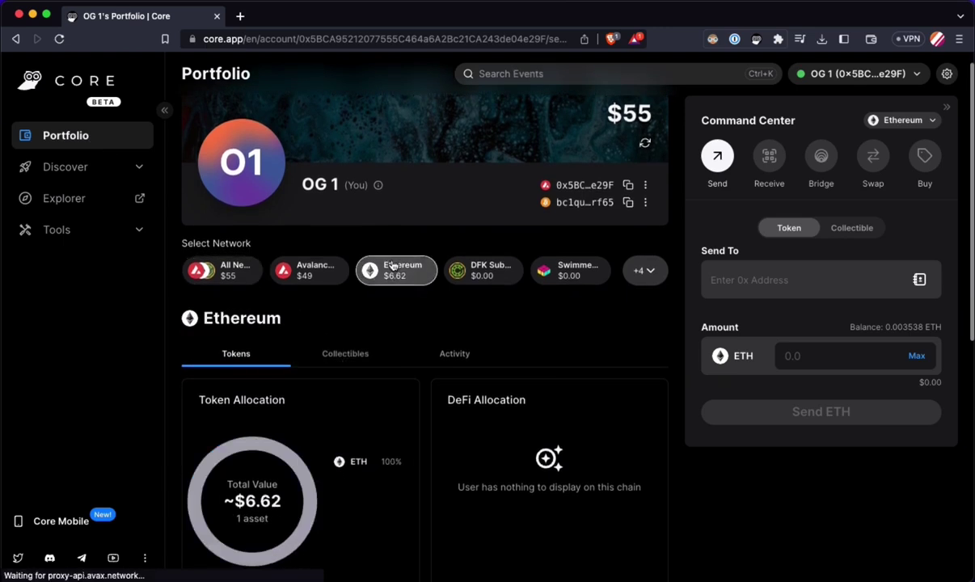
{"action": "left_click", "coordinate": [307, 272]}
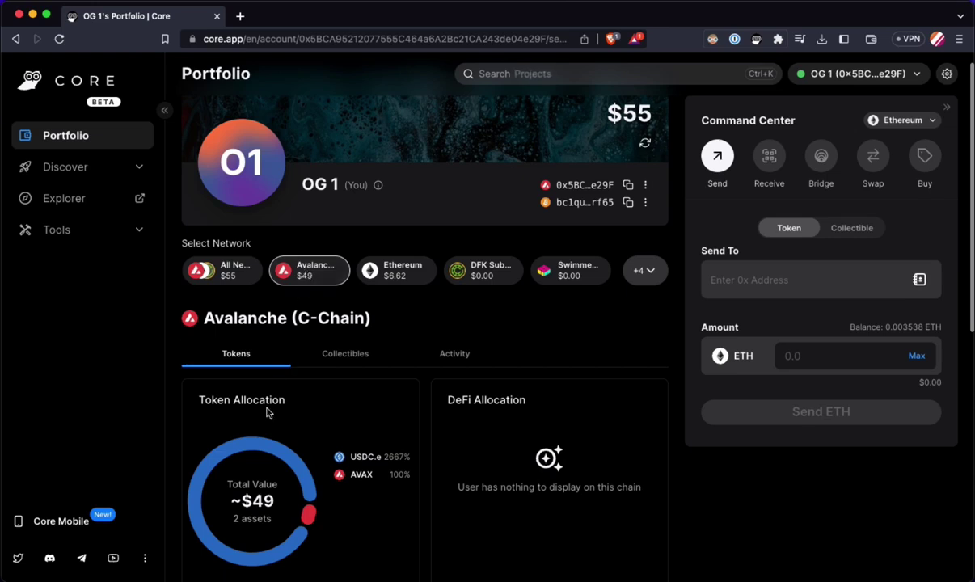
Switch back to All Networks (about $55) and copy the 0x wallet address.
{"action": "mouse_move", "coordinate": [263, 446]}
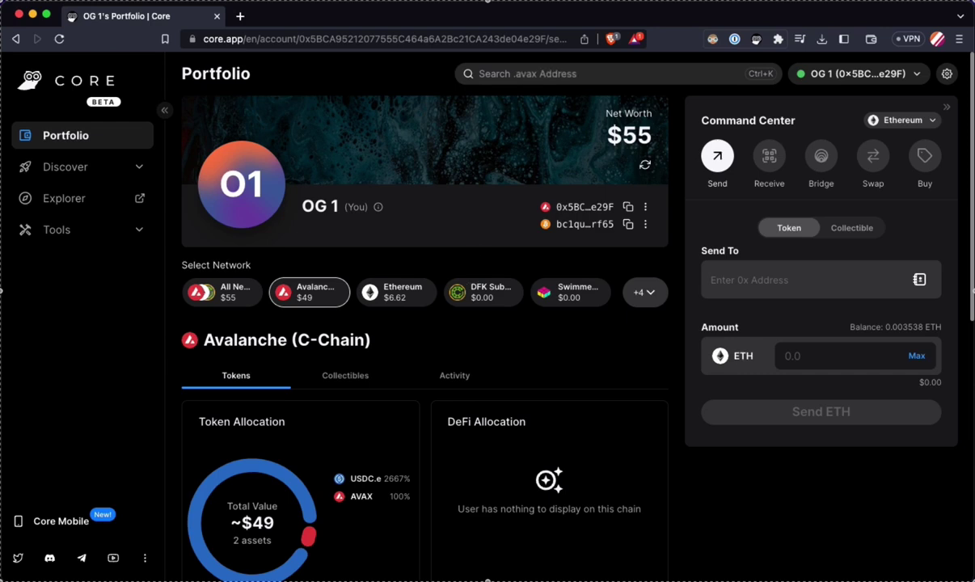
{"action": "mouse_move", "coordinate": [392, 473]}
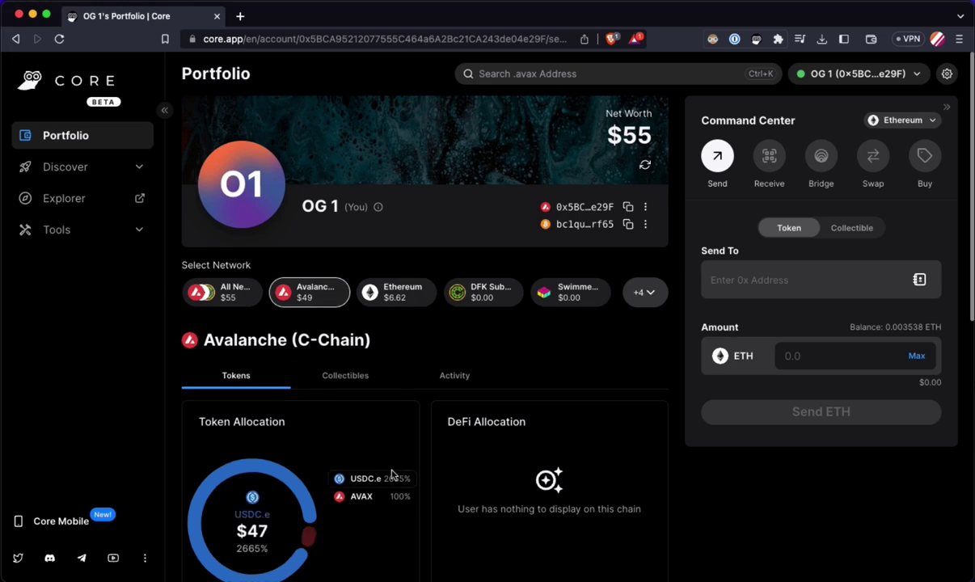
{"action": "mouse_move", "coordinate": [385, 498]}
{"action": "left_click", "coordinate": [221, 293]}
{"action": "left_click", "coordinate": [628, 207]}
Look up the copied wallet address on the snowtrace.io explorer in a new tab.
{"action": "left_click", "coordinate": [240, 15]}
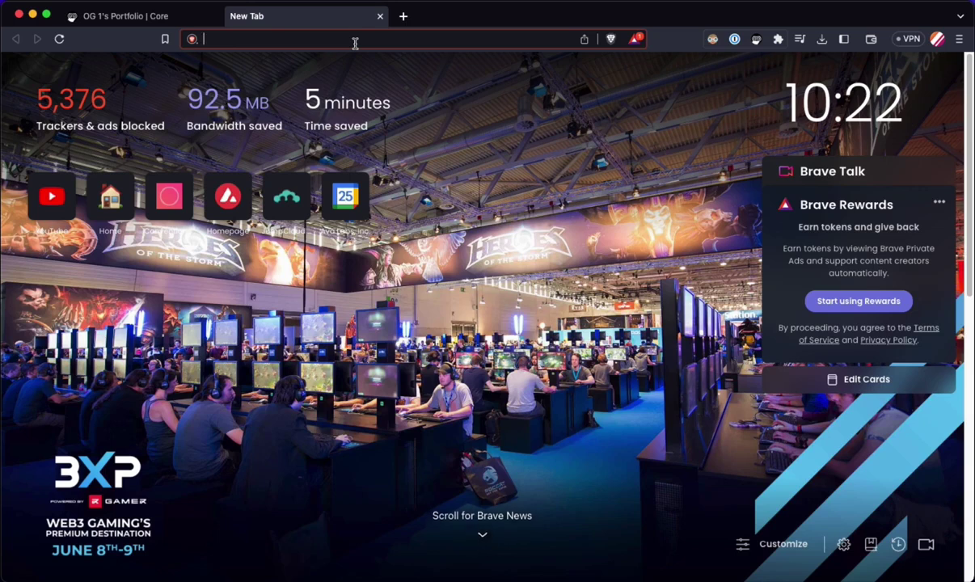
{"action": "type", "text": "snowtrace"}
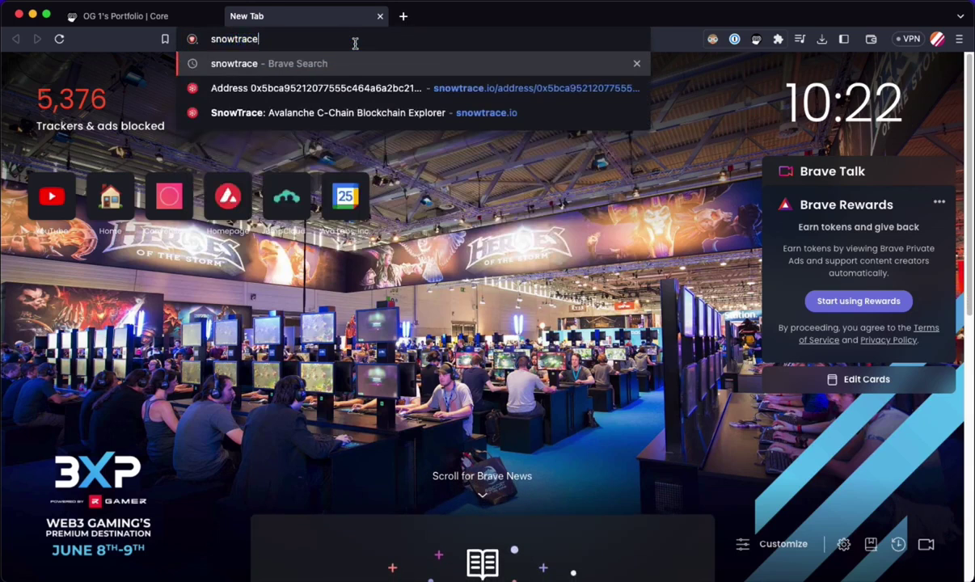
{"action": "type", "text": ".io"}
{"action": "key", "text": "Return"}
{"action": "left_click", "coordinate": [369, 169]}
{"action": "key", "text": "super+v"}
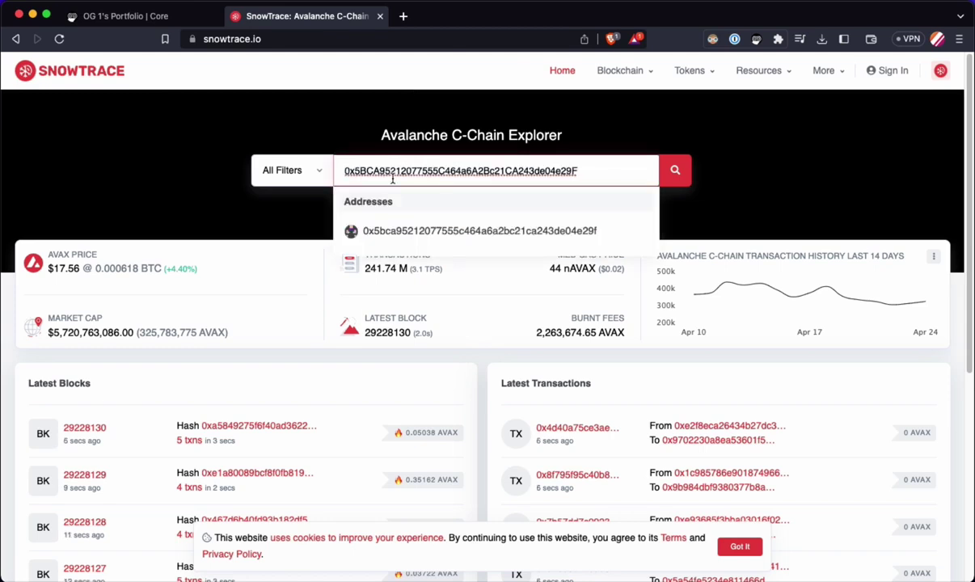
{"action": "key", "text": "Return"}
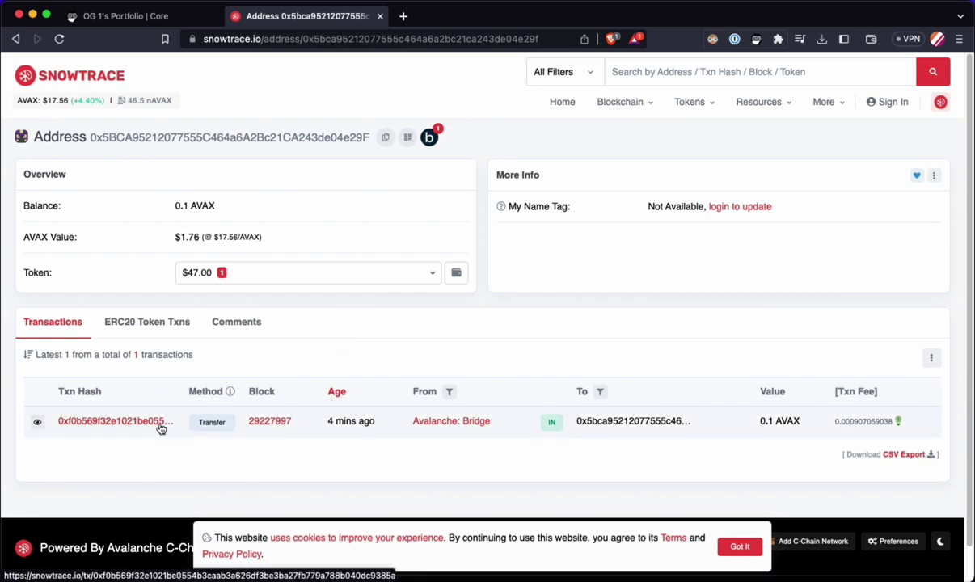
Check the ERC20 token transfers for the incoming 47.001604 USDC.e, then return to Transactions.
{"action": "left_click", "coordinate": [170, 322]}
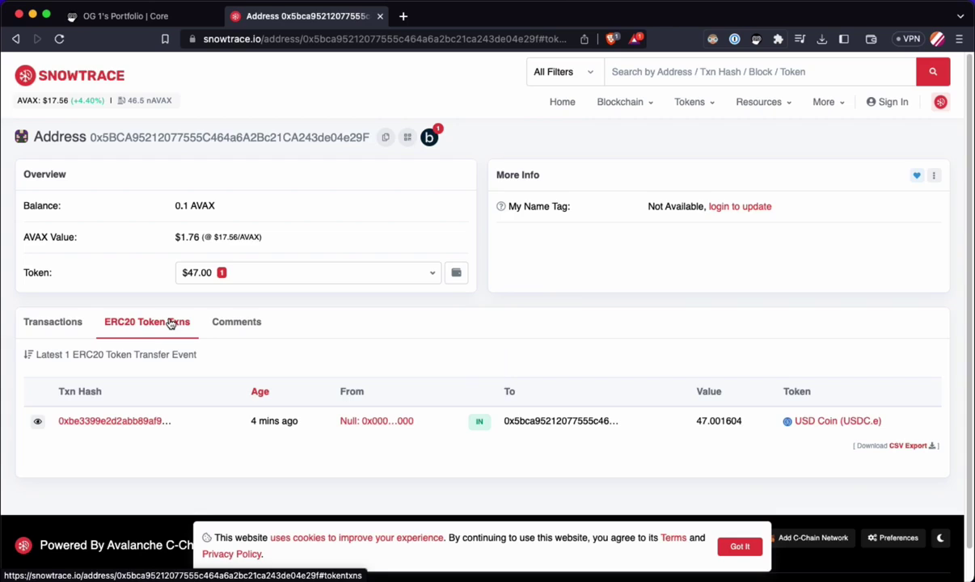
{"action": "left_click_drag", "start_coordinate": [742, 422], "coordinate": [681, 427]}
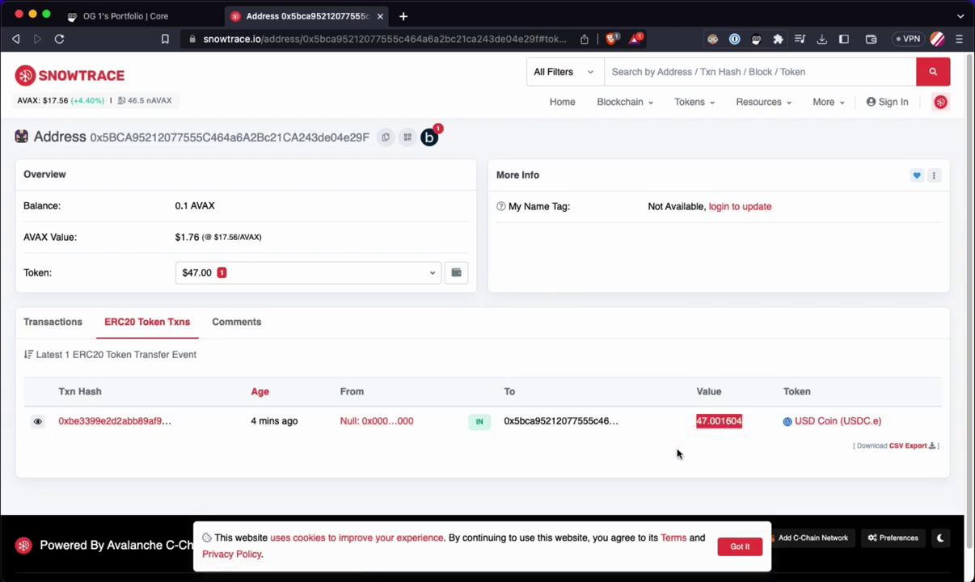
{"action": "left_click", "coordinate": [678, 454]}
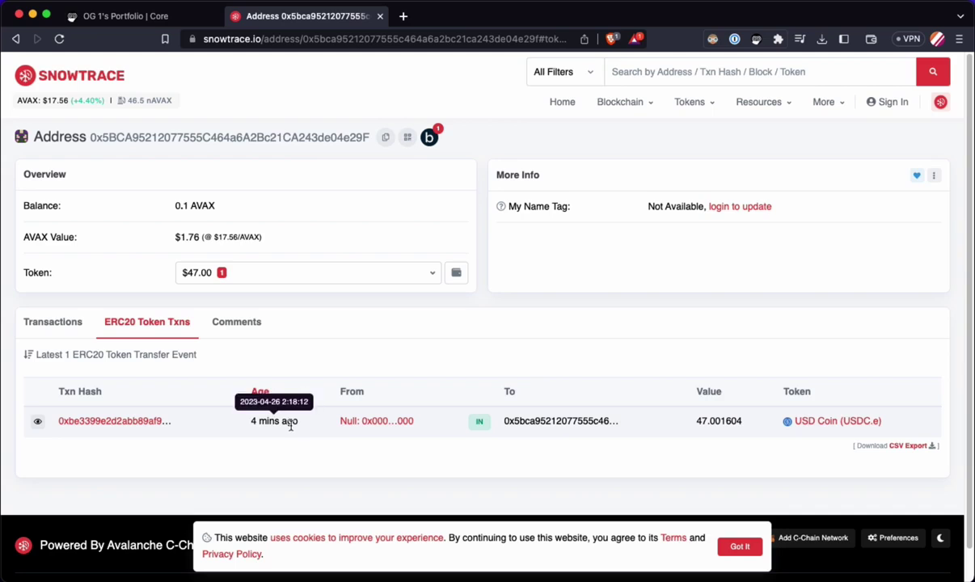
{"action": "left_click", "coordinate": [50, 322]}
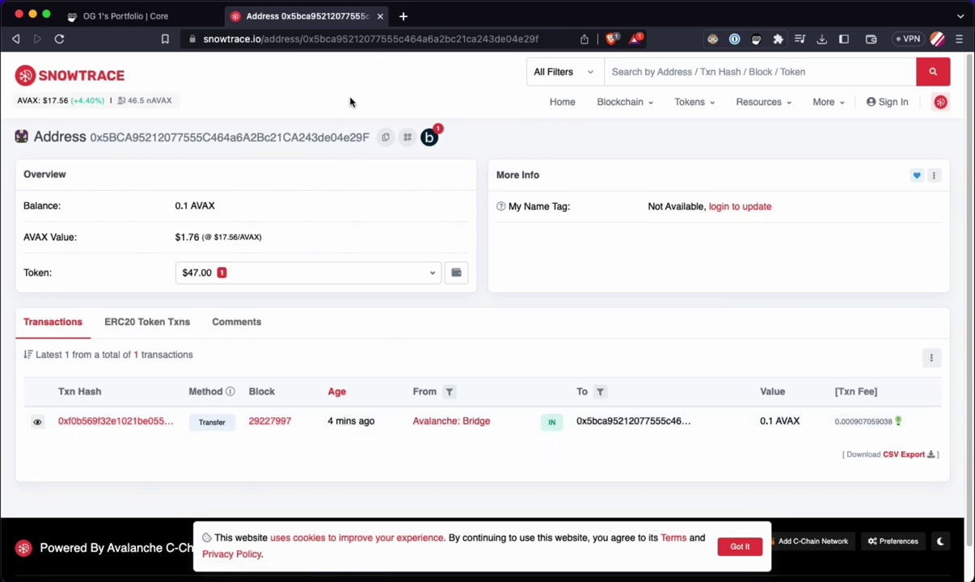
{"action": "left_click", "coordinate": [403, 17]}
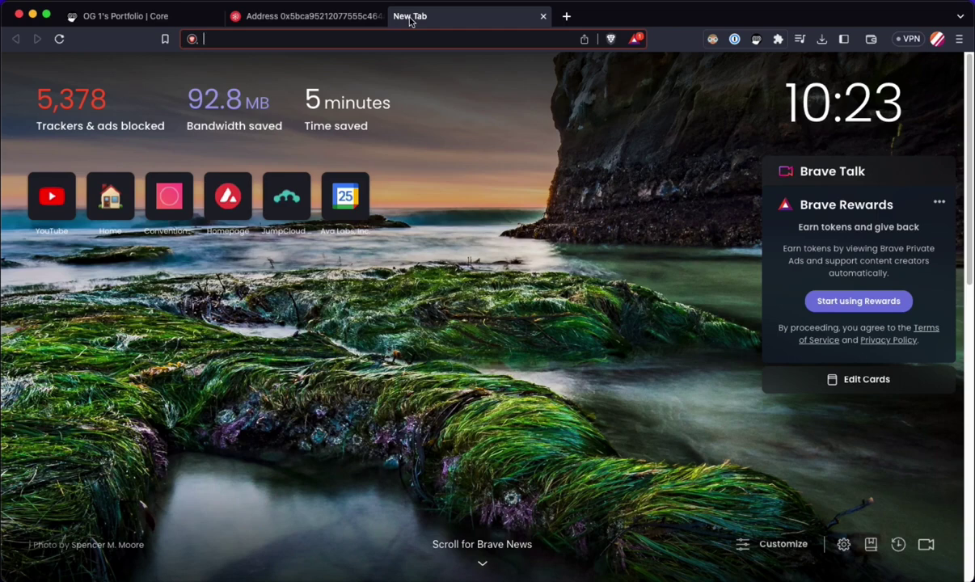
Look up the wallet on etherscan.io and list its ERC-20 transfers, including 50 USDC to Avalanche: Bridge.
{"action": "type", "text": "ether"}
{"action": "key", "text": "Return"}
{"action": "left_click", "coordinate": [354, 198]}
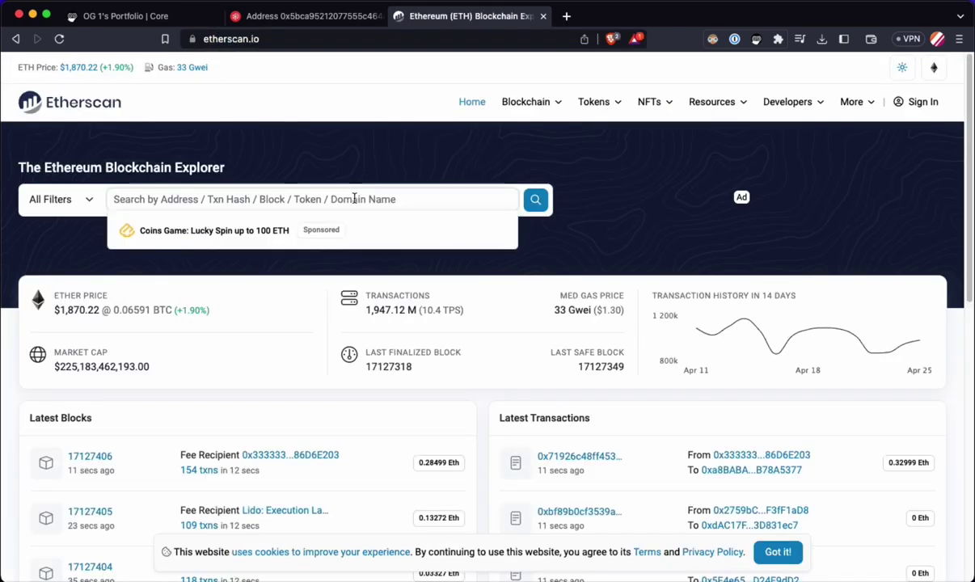
{"action": "key", "text": "Return"}
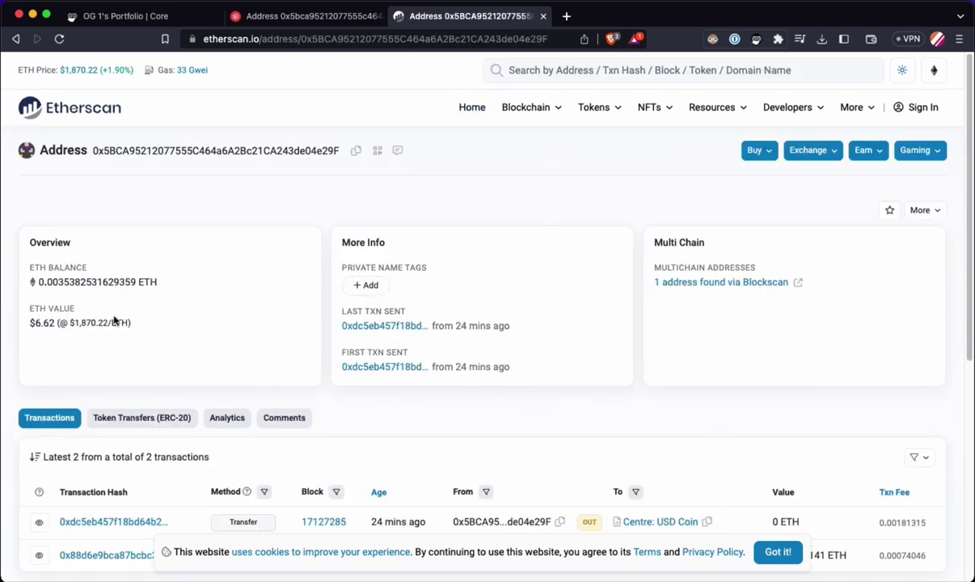
{"action": "scroll", "coordinate": [218, 342], "scroll_direction": "down", "scroll_amount": 2}
{"action": "left_click", "coordinate": [153, 326]}
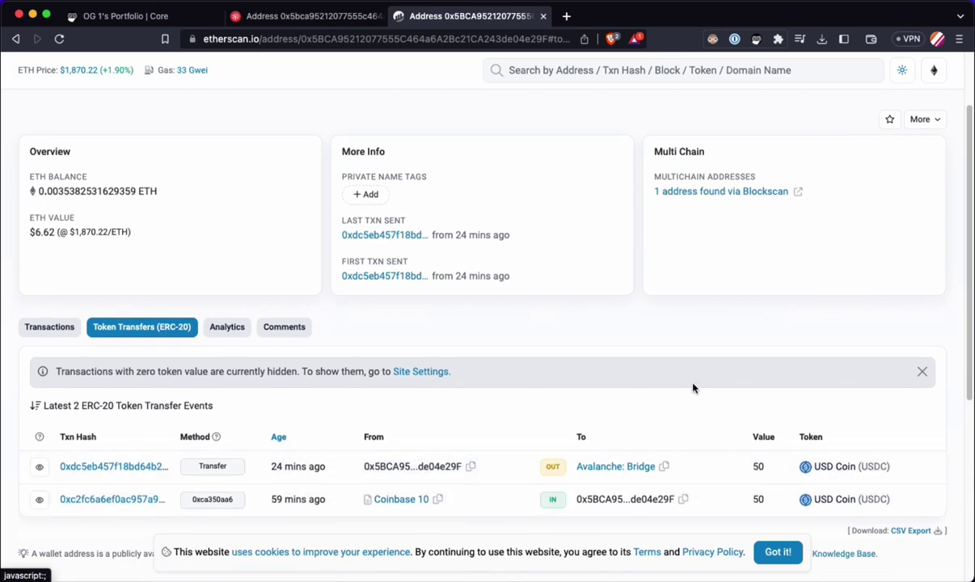
{"action": "scroll", "coordinate": [693, 392], "scroll_direction": "up", "scroll_amount": 1}
{"action": "scroll", "coordinate": [693, 396], "scroll_direction": "up", "scroll_amount": 3}
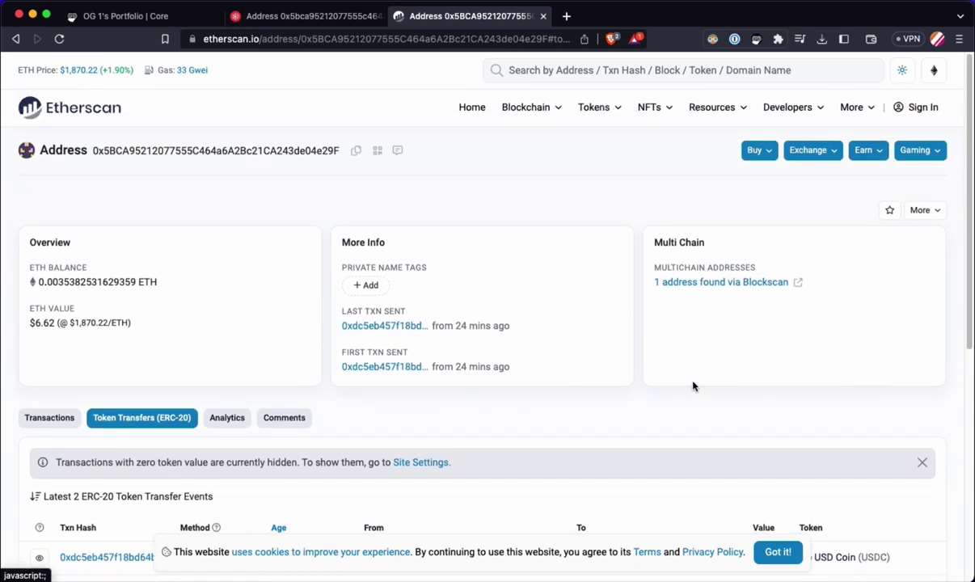
Return to the Core portfolio and show the wallet's Avalanche network holdings.
{"action": "left_click", "coordinate": [113, 16]}
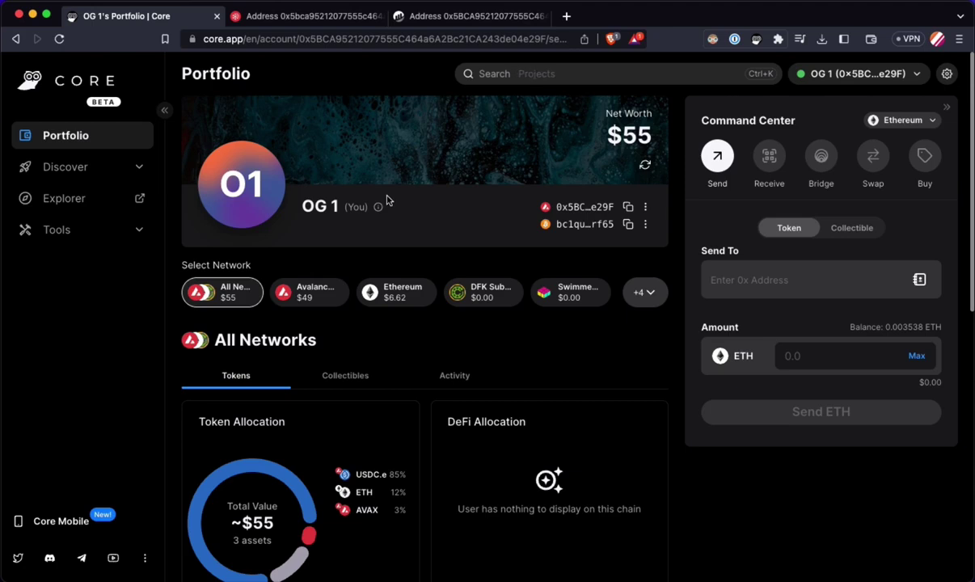
{"action": "left_click", "coordinate": [314, 293]}
{"action": "scroll", "coordinate": [318, 295], "scroll_direction": "down", "scroll_amount": 2}
{"action": "scroll", "coordinate": [315, 290], "scroll_direction": "down", "scroll_amount": 2}
{"action": "scroll", "coordinate": [316, 289], "scroll_direction": "up", "scroll_amount": 3}
Open Discover and advance the featured banners twice to amberdata and Covalent.
{"action": "left_click", "coordinate": [76, 167]}
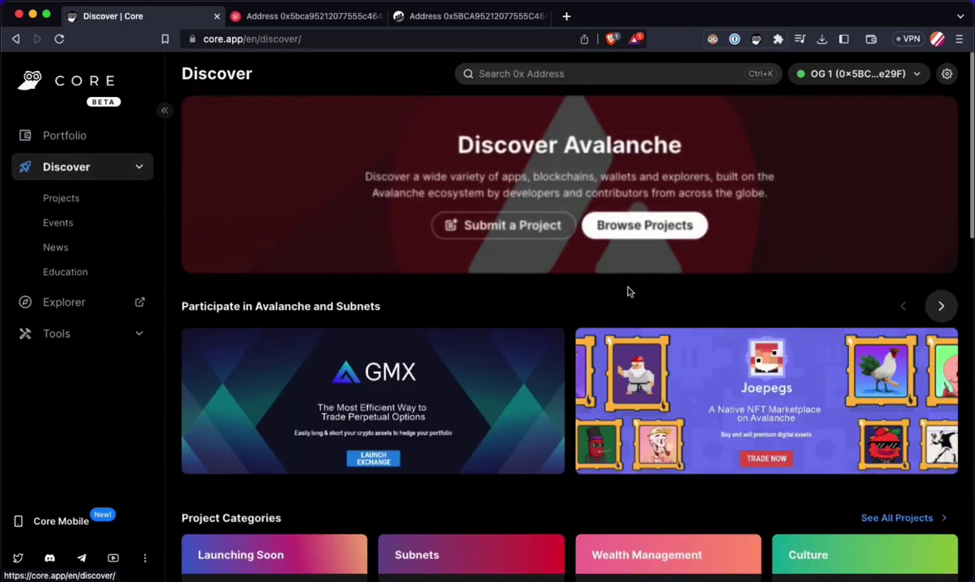
{"action": "scroll", "coordinate": [800, 307], "scroll_direction": "down", "scroll_amount": 5}
{"action": "scroll", "coordinate": [800, 291], "scroll_direction": "up", "scroll_amount": 2}
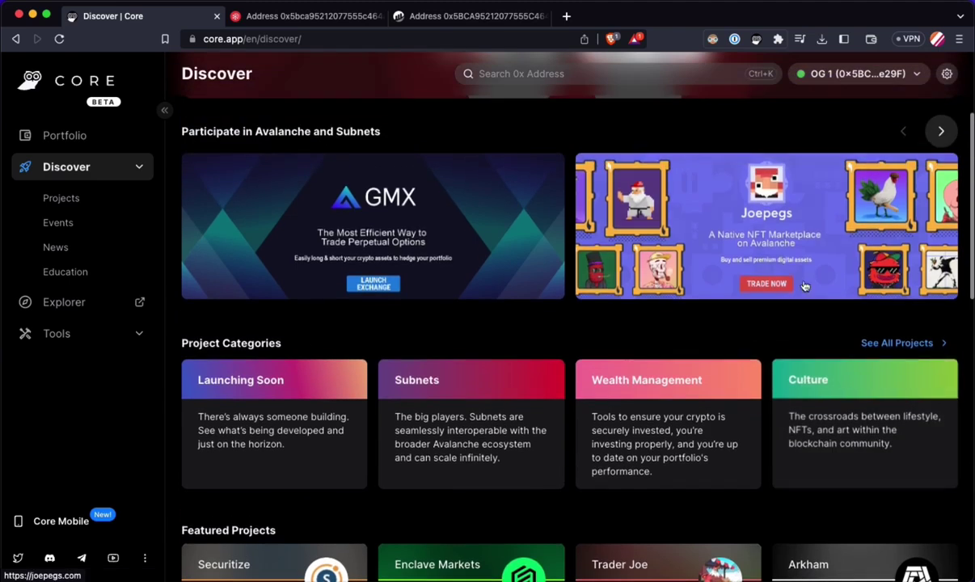
{"action": "left_click", "coordinate": [940, 130]}
{"action": "left_click", "coordinate": [940, 130]}
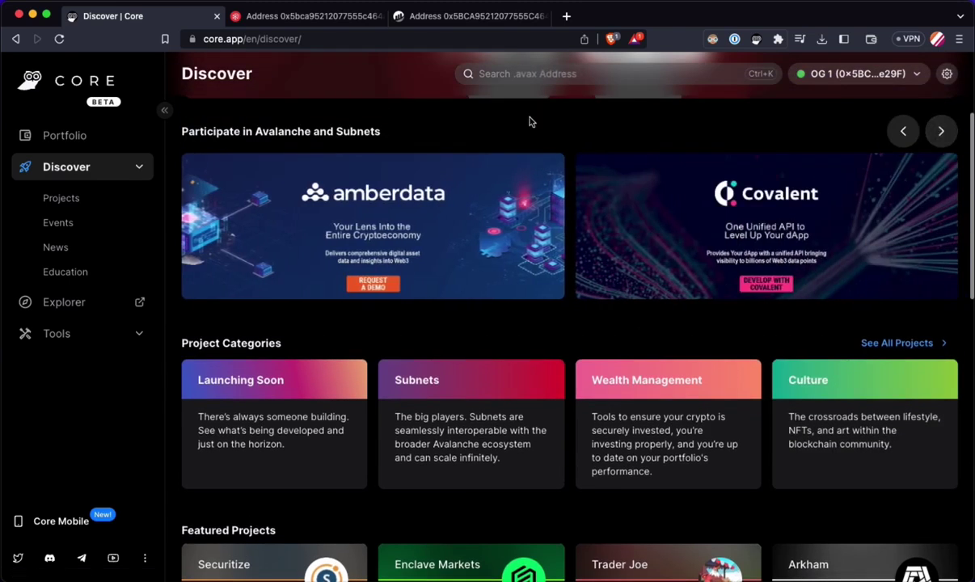
{"action": "scroll", "coordinate": [615, 210], "scroll_direction": "down", "scroll_amount": 1}
{"action": "scroll", "coordinate": [630, 242], "scroll_direction": "down", "scroll_amount": 4}
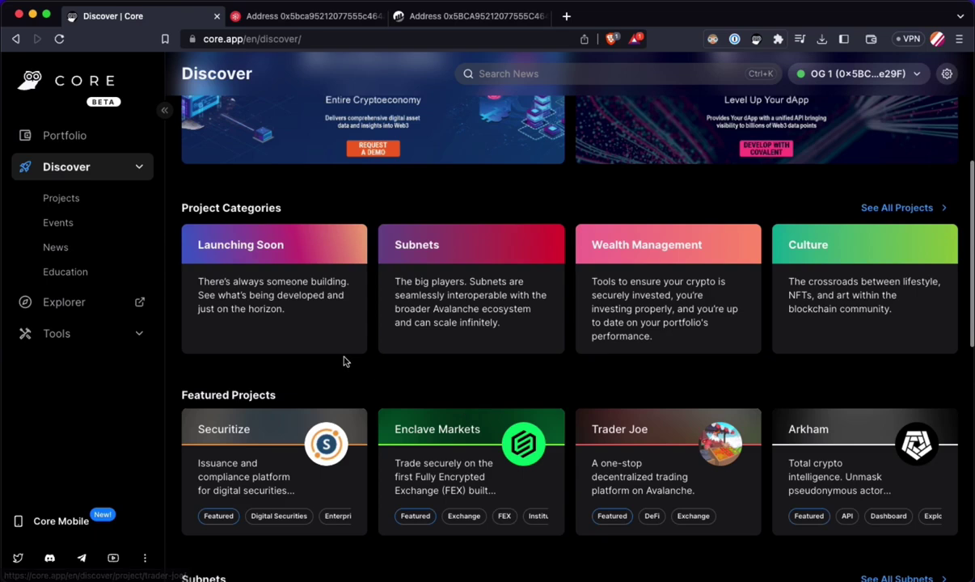
{"action": "scroll", "coordinate": [342, 362], "scroll_direction": "up", "scroll_amount": 5}
{"action": "scroll", "coordinate": [344, 365], "scroll_direction": "up", "scroll_amount": 1}
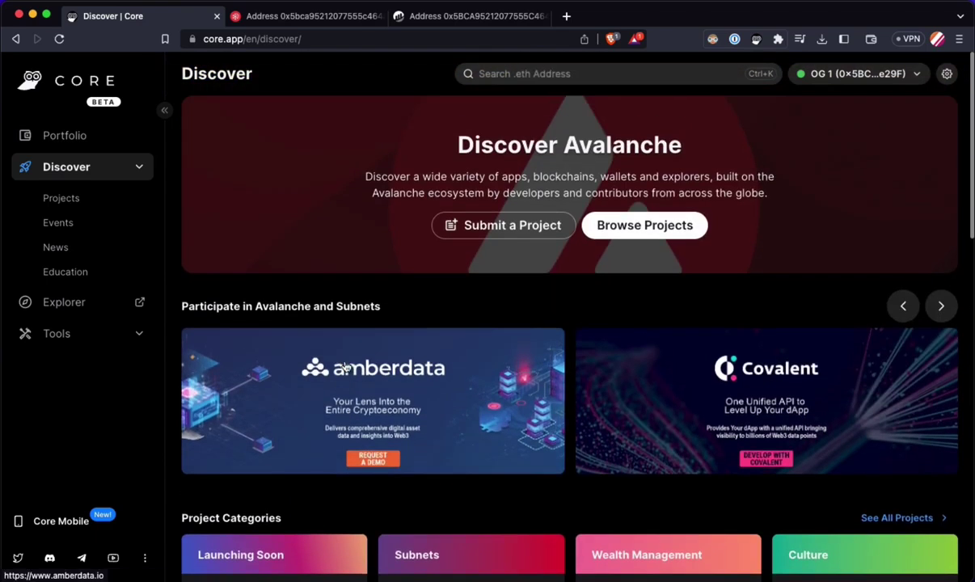